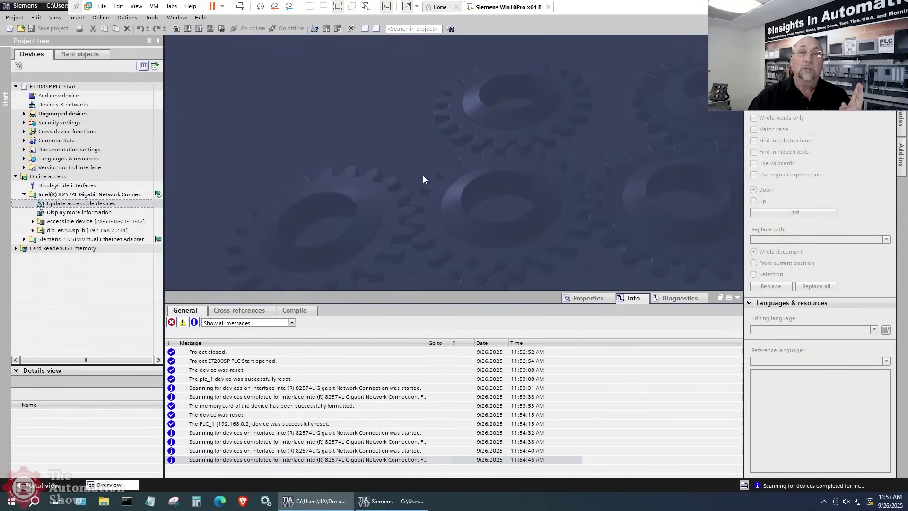
# - Add an Unspecified ET 200SP CPU (6ES7 5XX-XYXXX-XXXX) to the project as PLC_1
pyautogui.click(70, 97)
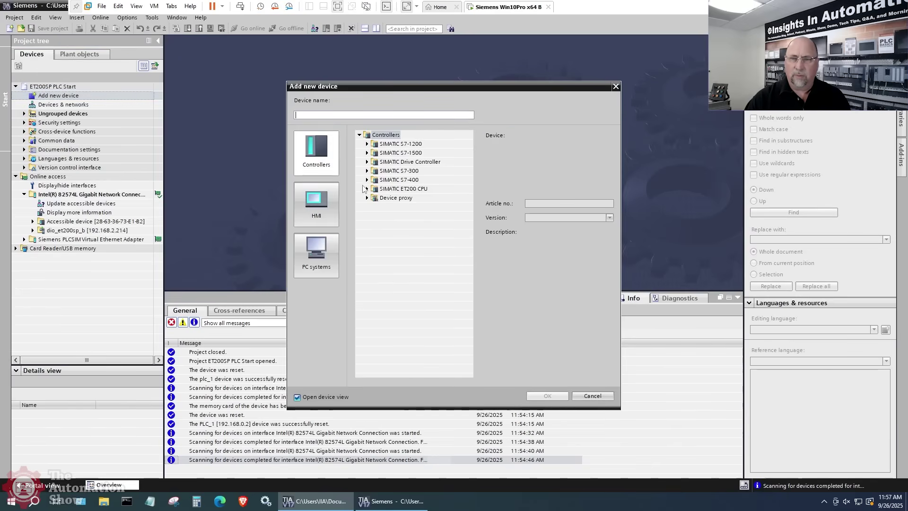
pyautogui.click(367, 190)
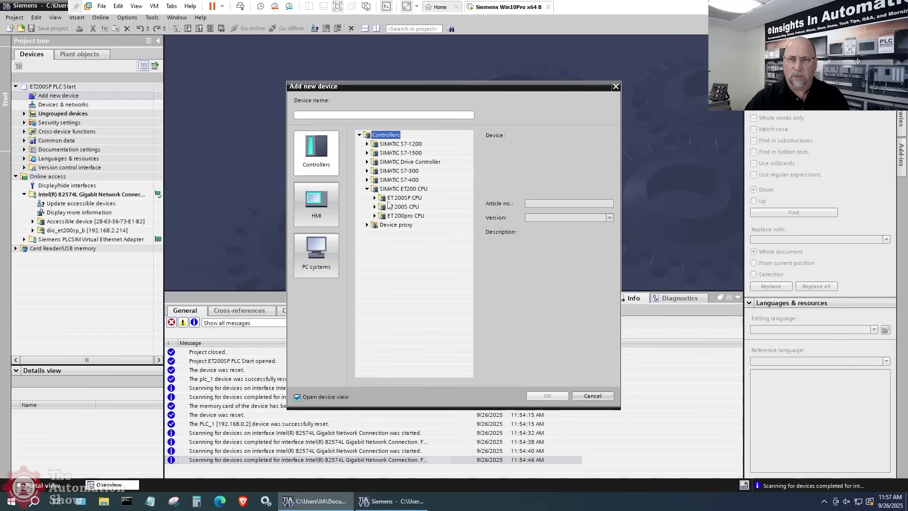
pyautogui.click(374, 198)
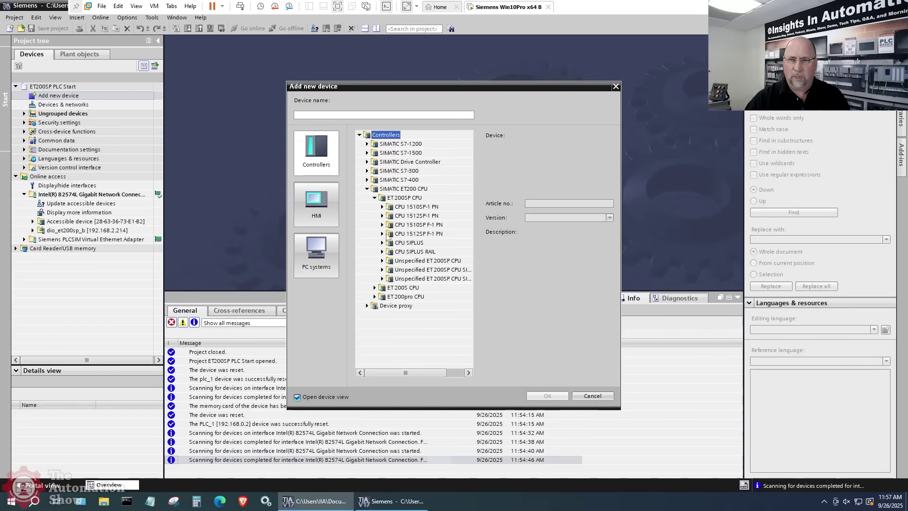
pyautogui.click(382, 261)
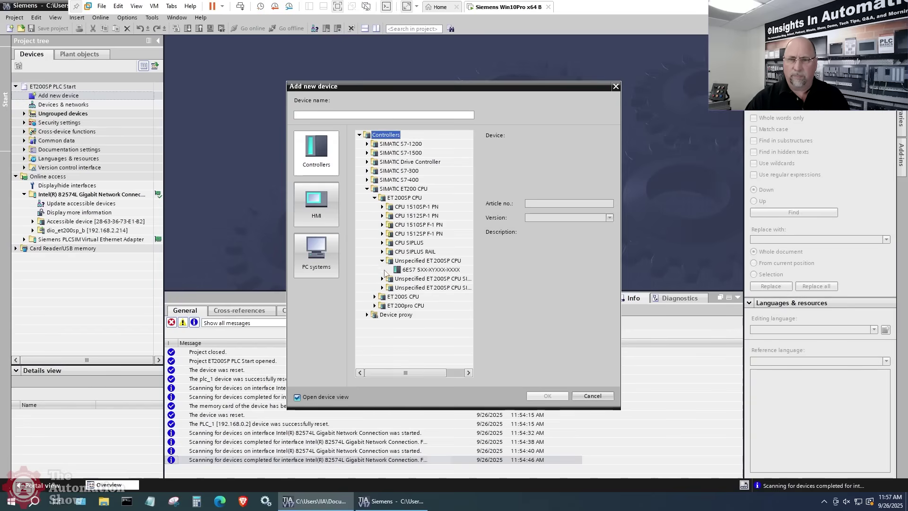
pyautogui.click(409, 271)
pyautogui.click(544, 395)
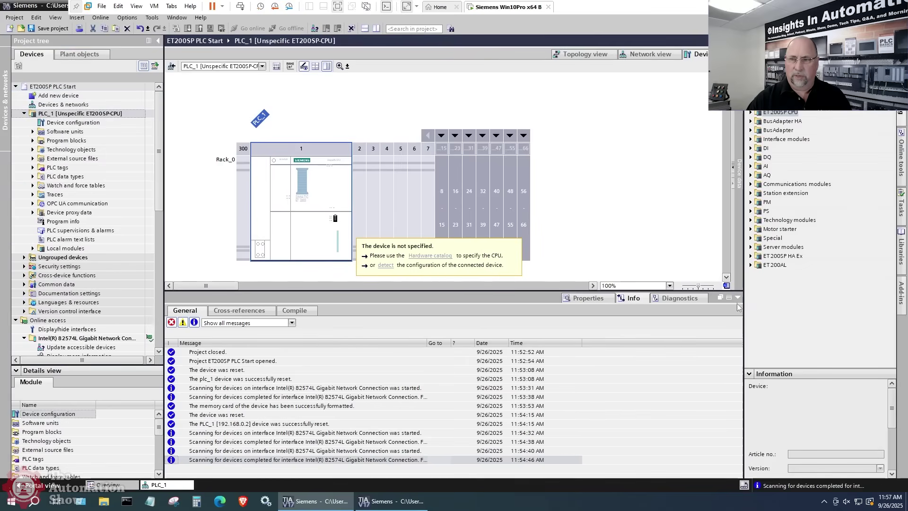
# - Run hardware detection on PLC_1 to read in the connected CPU 1512SP F-1 PN and its modules
pyautogui.click(730, 298)
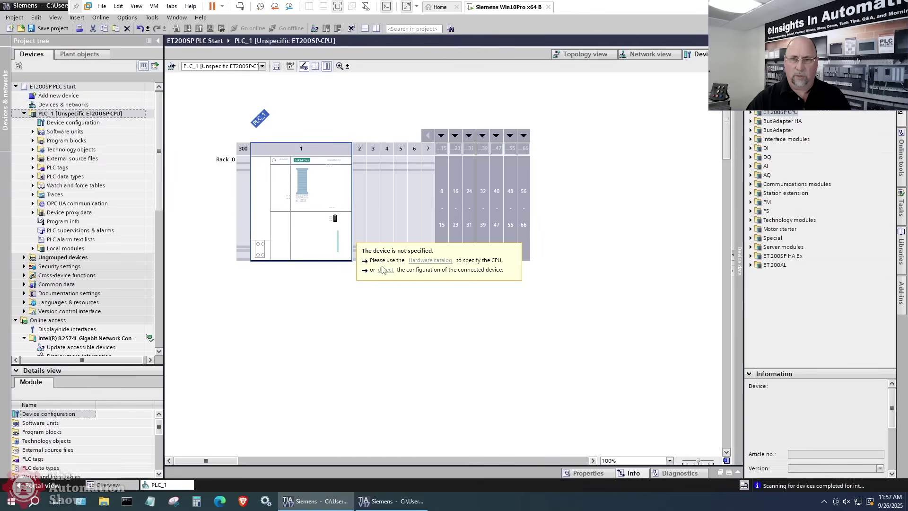
pyautogui.click(385, 269)
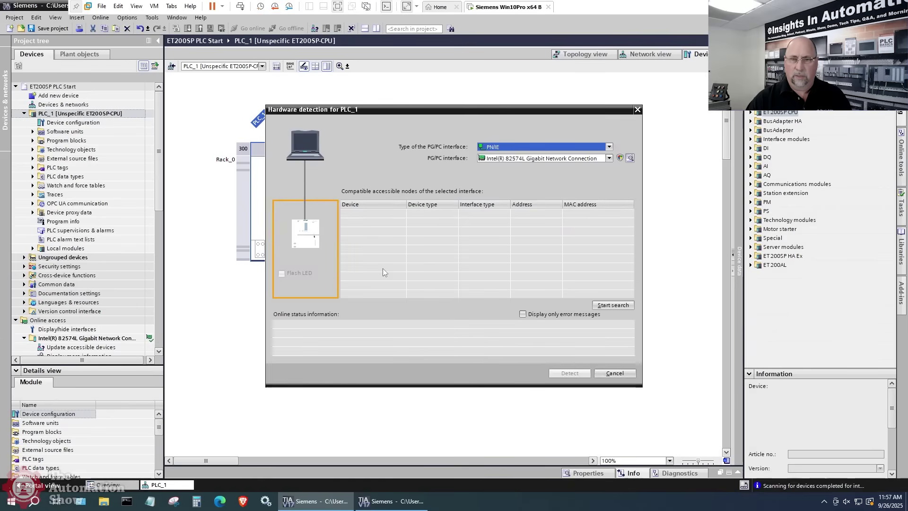
pyautogui.click(609, 306)
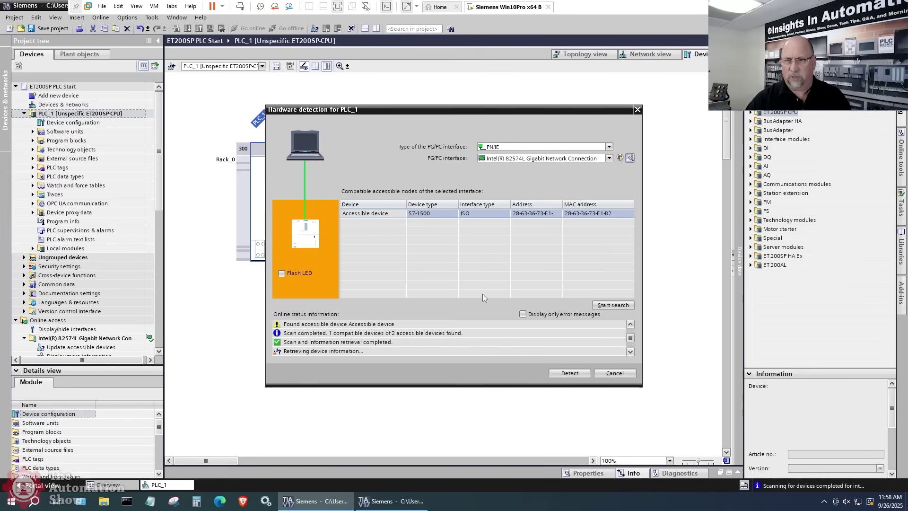
pyautogui.click(569, 372)
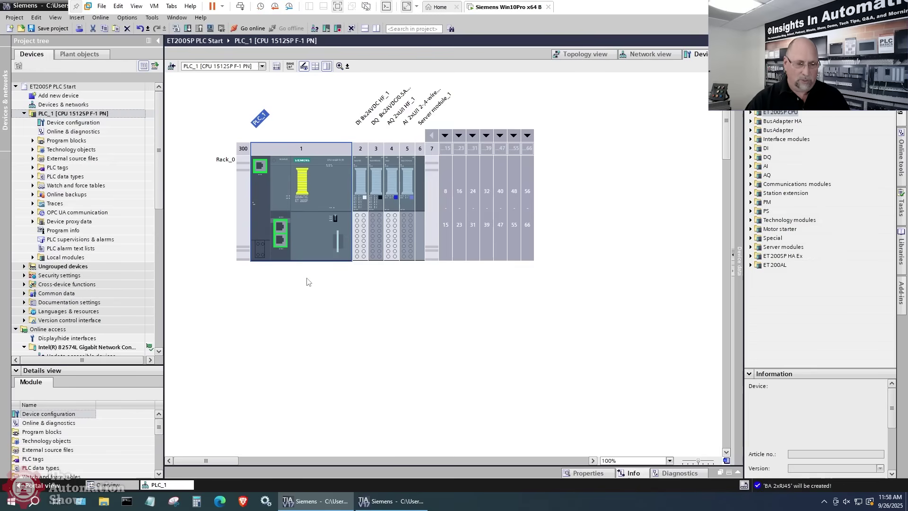
# - Zoom the device view and step through PLC_1's rack modules, selecting the slot 2 DI module
pyautogui.keyDown('ctrl'); pyautogui.scroll(8, 304, 199); pyautogui.keyUp('ctrl')
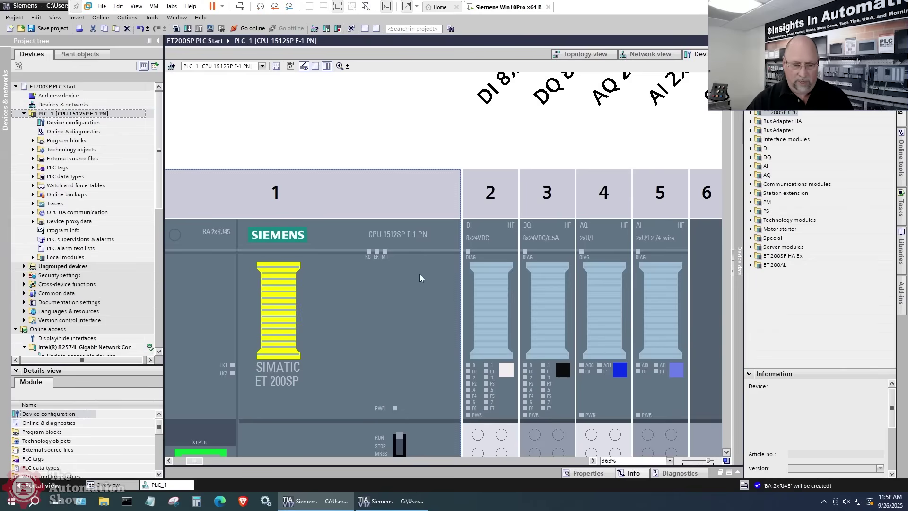
pyautogui.keyDown('ctrl'); pyautogui.scroll(-5, 413, 278); pyautogui.keyUp('ctrl')
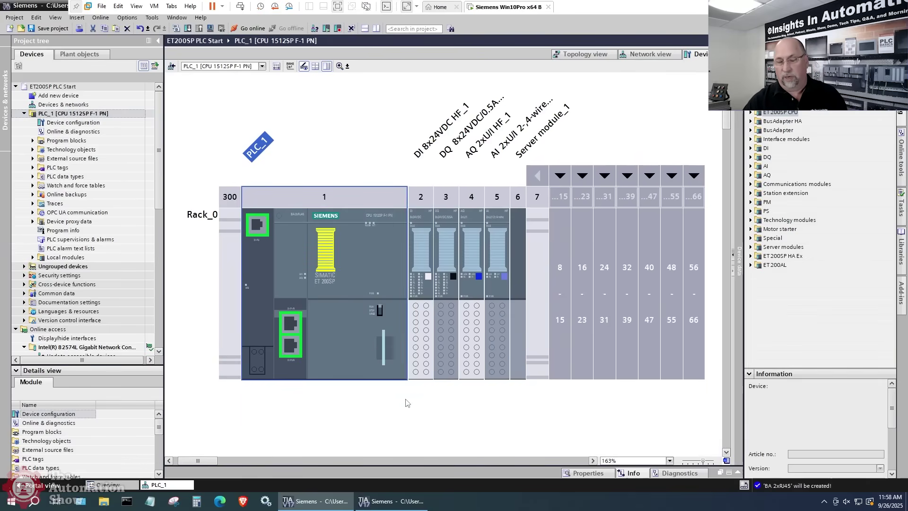
pyautogui.press('Right')
pyautogui.press('Right')
pyautogui.press('Right')
pyautogui.press('Right')
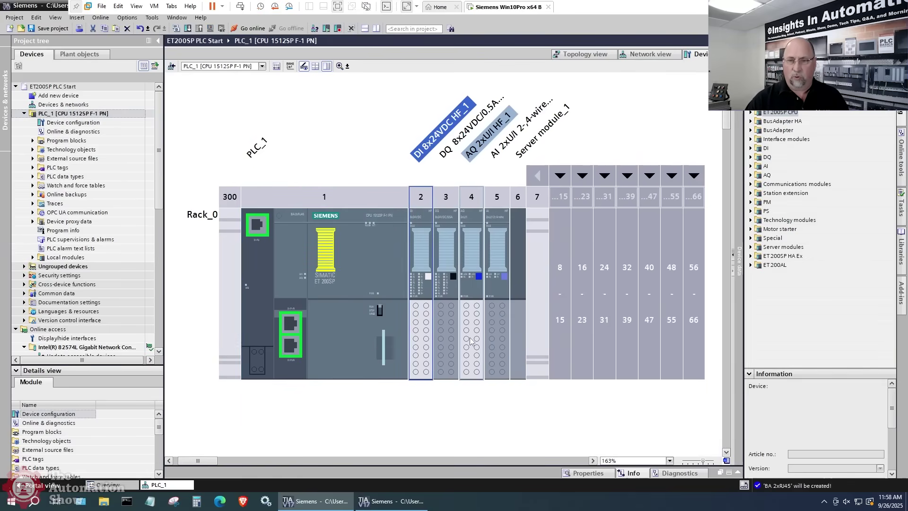
pyautogui.click(425, 336)
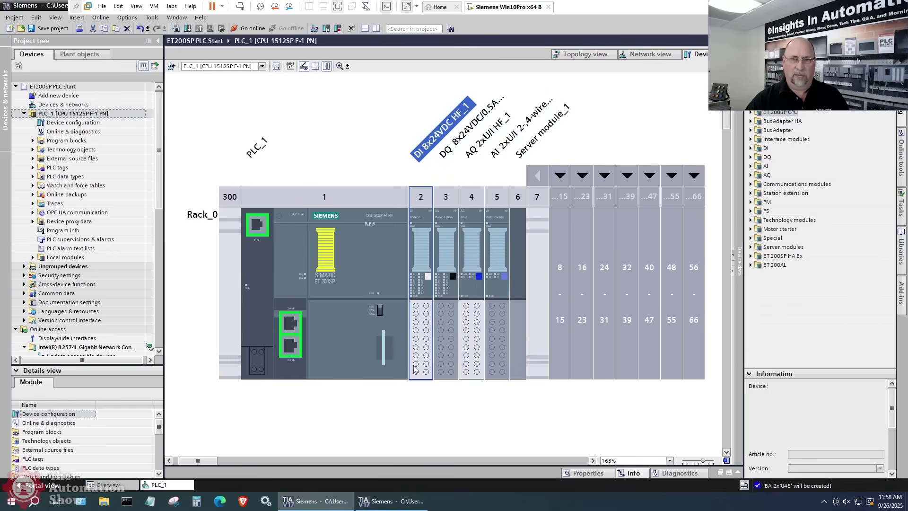
pyautogui.keyDown('ctrl'); pyautogui.scroll(-3, 335, 279); pyautogui.keyUp('ctrl')
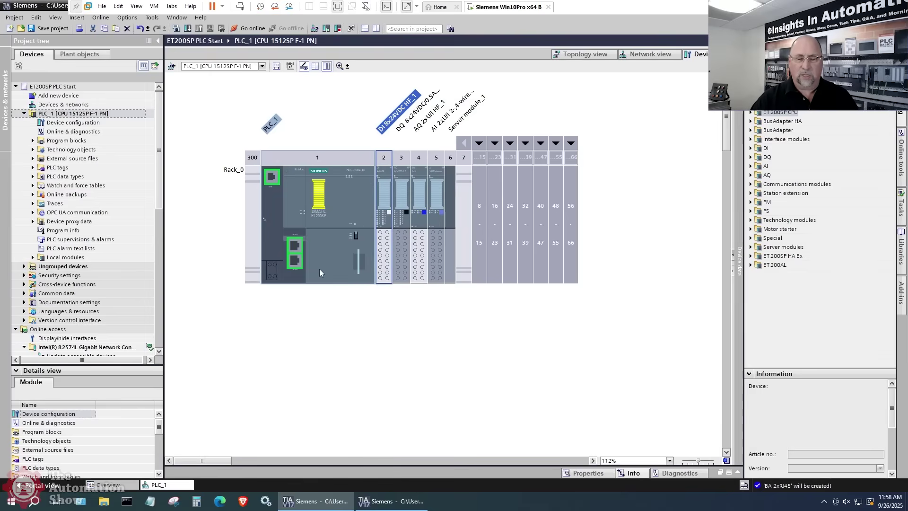
# - Set the CPU's PROFINET IP address to 192.168.2.216 with subnet mask 255.255.0.0
pyautogui.doubleClick(273, 180)
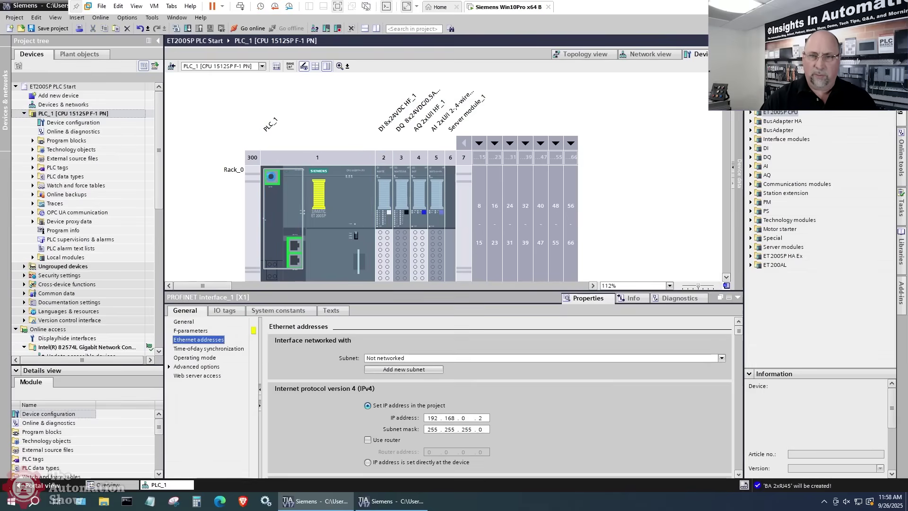
pyautogui.doubleClick(463, 417)
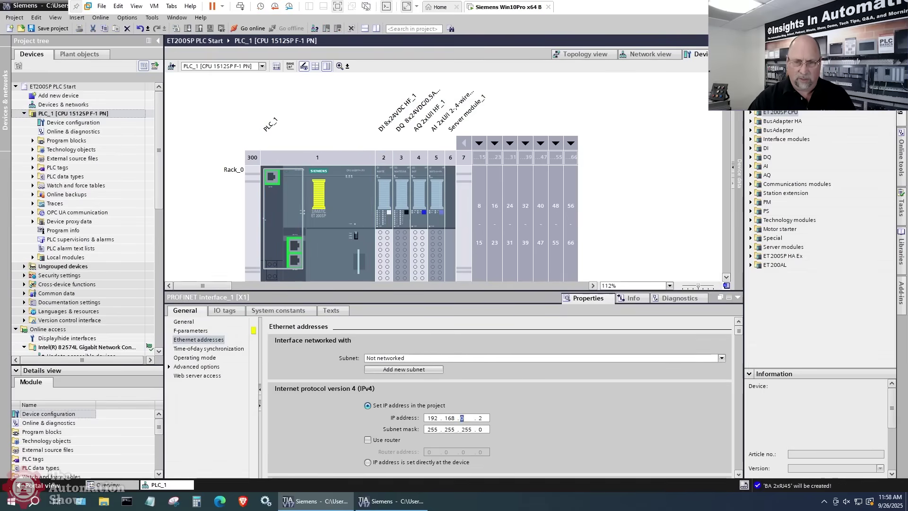
pyautogui.write('2 . ')
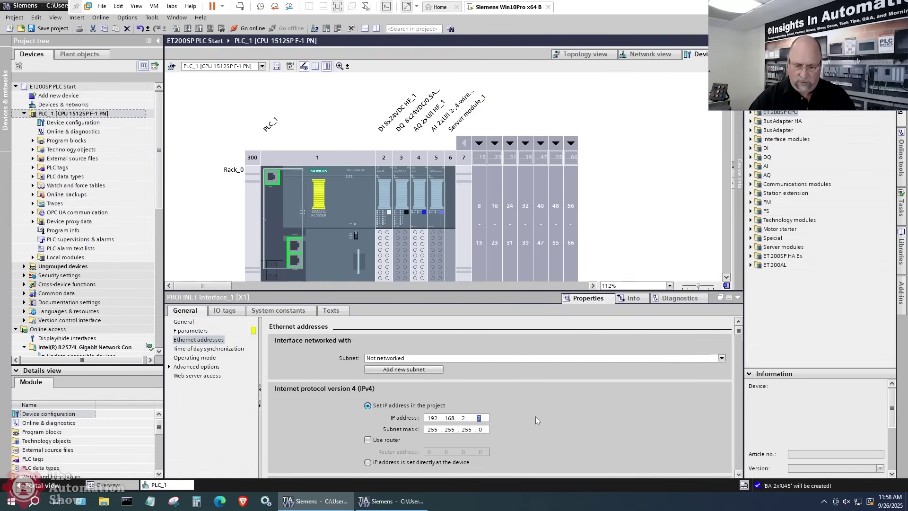
pyautogui.write('216')
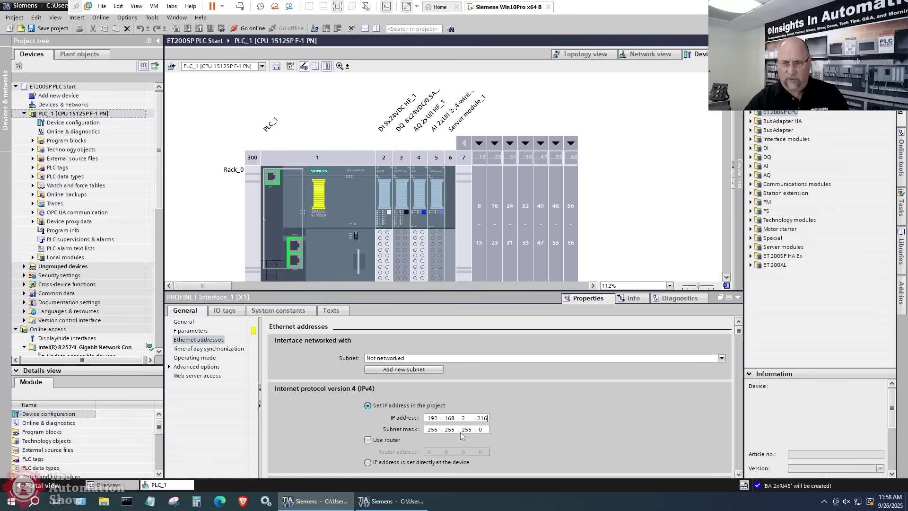
pyautogui.press('Tab')
pyautogui.write('255.255.0.')
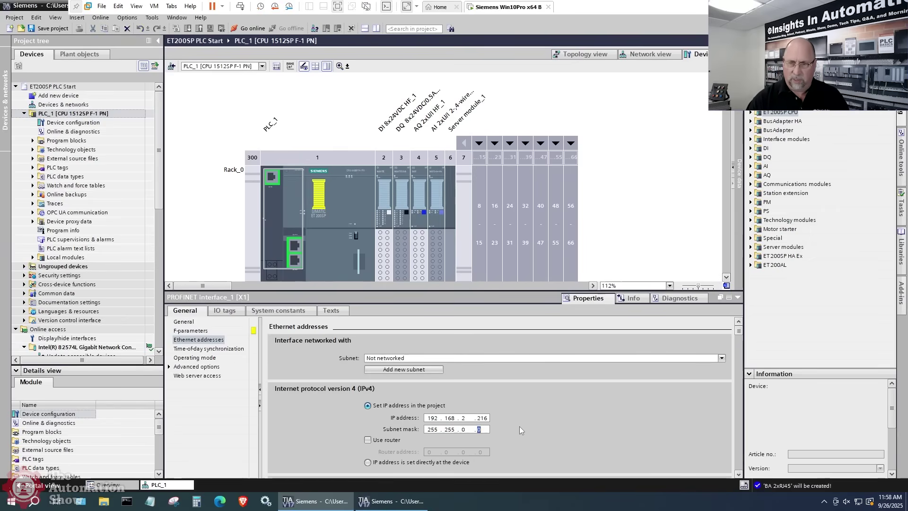
# - Review the CPU's general properties, then collapse the Properties panel to enlarge the device view
pyautogui.scroll(-5, 524, 397)
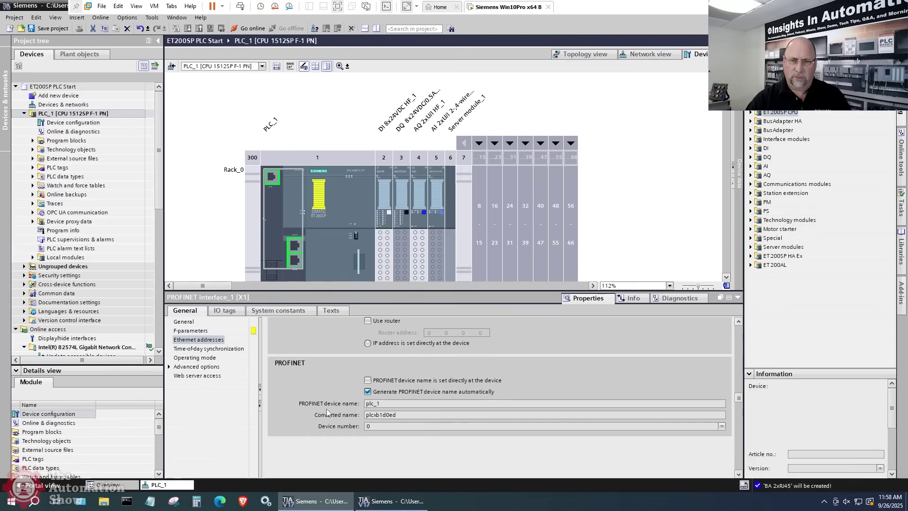
pyautogui.scroll(5, 519, 404)
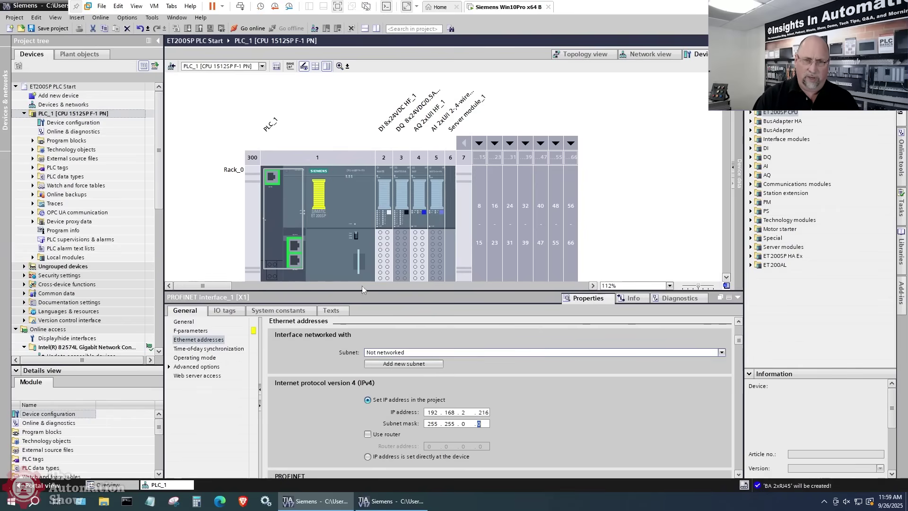
pyautogui.click(324, 237)
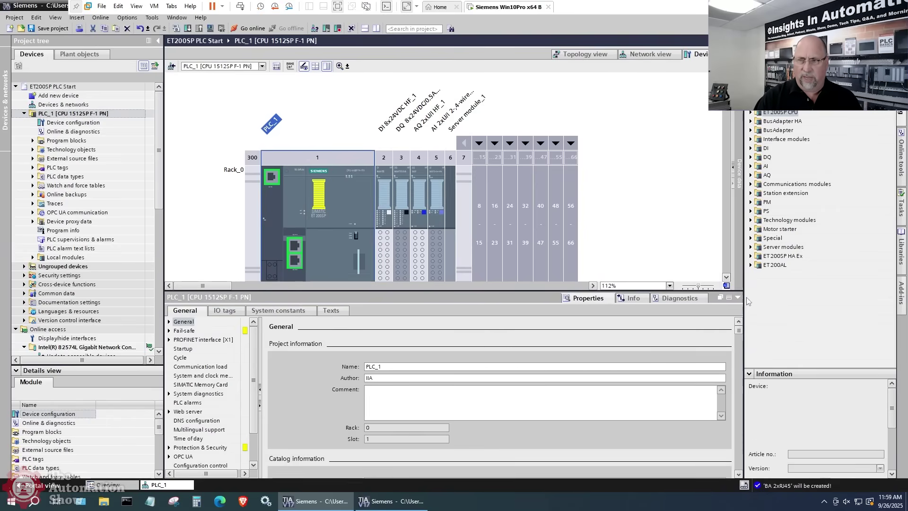
pyautogui.click(738, 299)
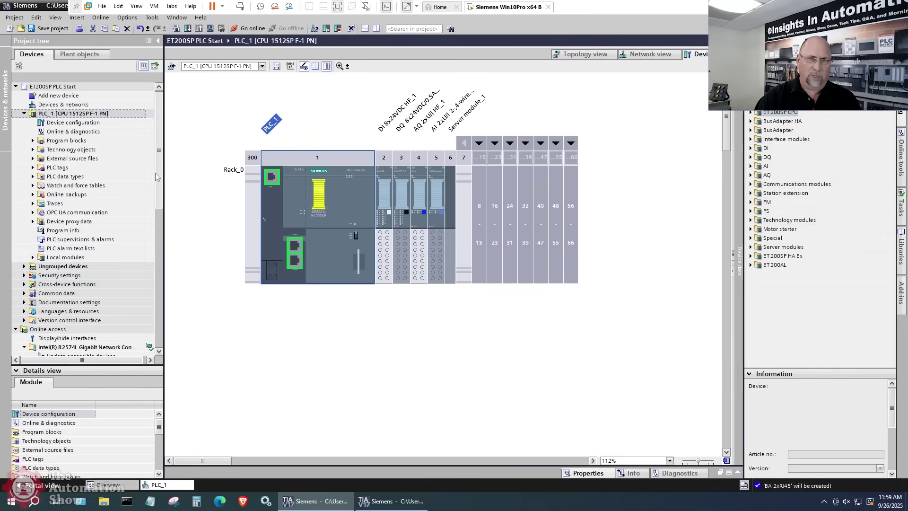
pyautogui.scroll(-1, 155, 173)
pyautogui.moveTo(166, 214); pyautogui.dragTo(178, 268)
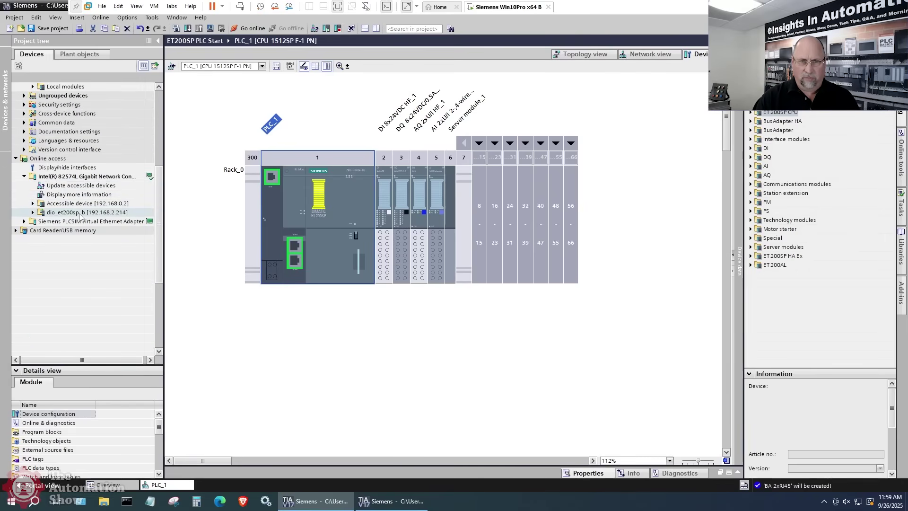
pyautogui.scroll(6, 143, 172)
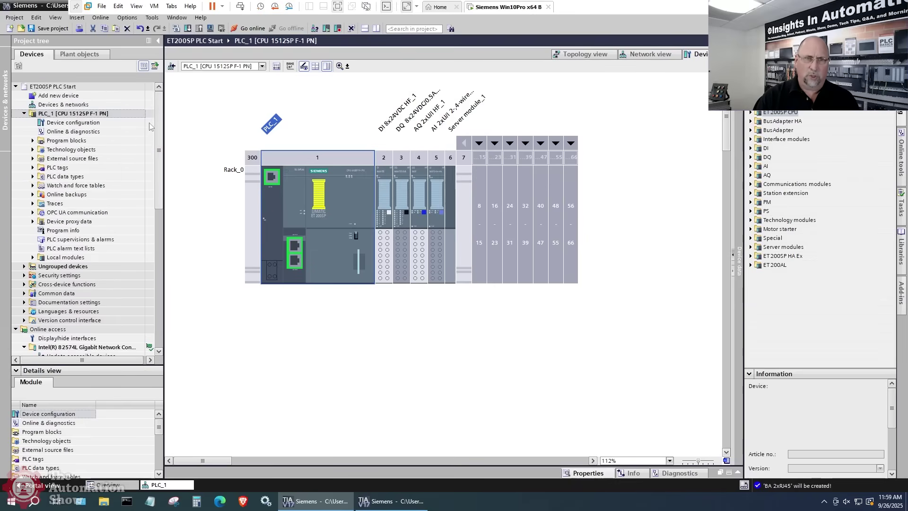
# - From the network view, detect PROFINET devices and add the ET200SP station dio_et200sp_b
pyautogui.doubleClick(65, 105)
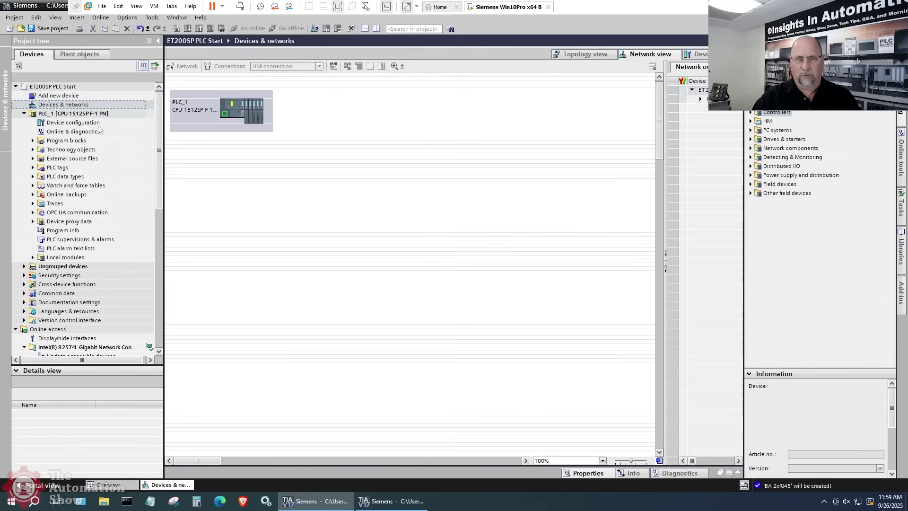
pyautogui.click(101, 18)
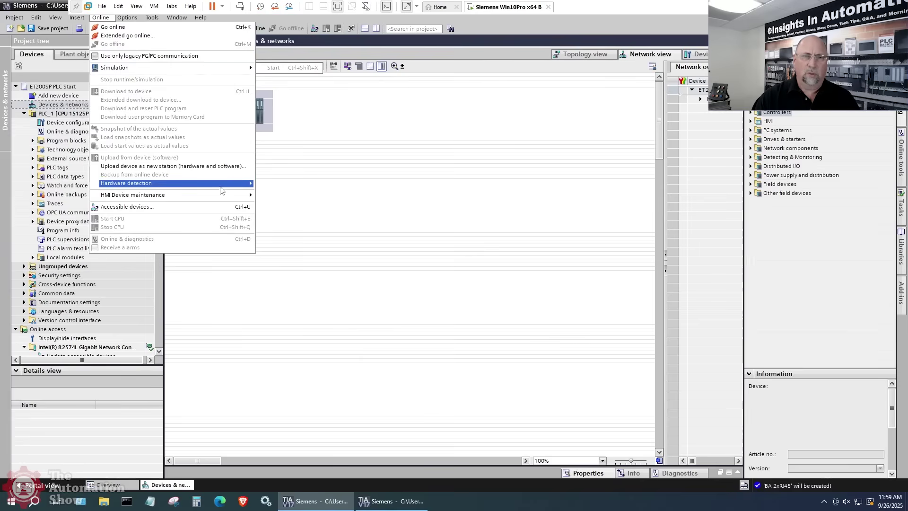
pyautogui.moveTo(227, 187)
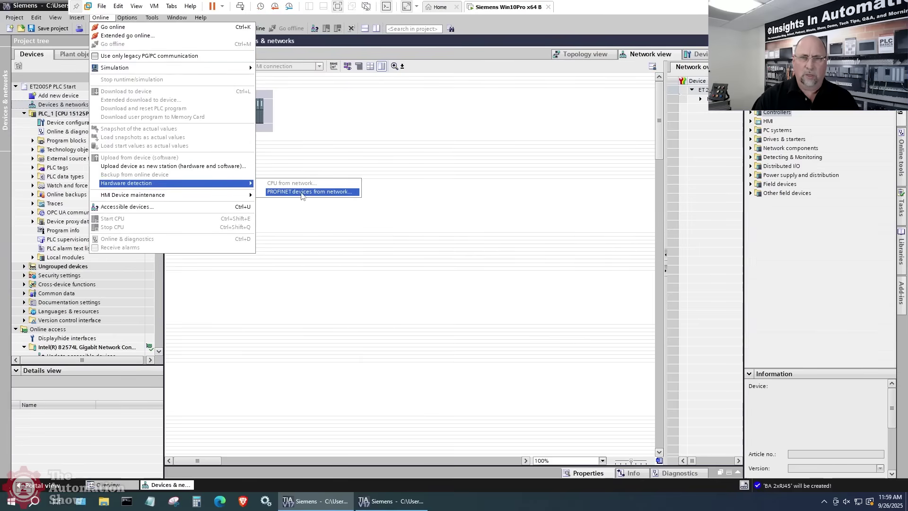
pyautogui.click(302, 192)
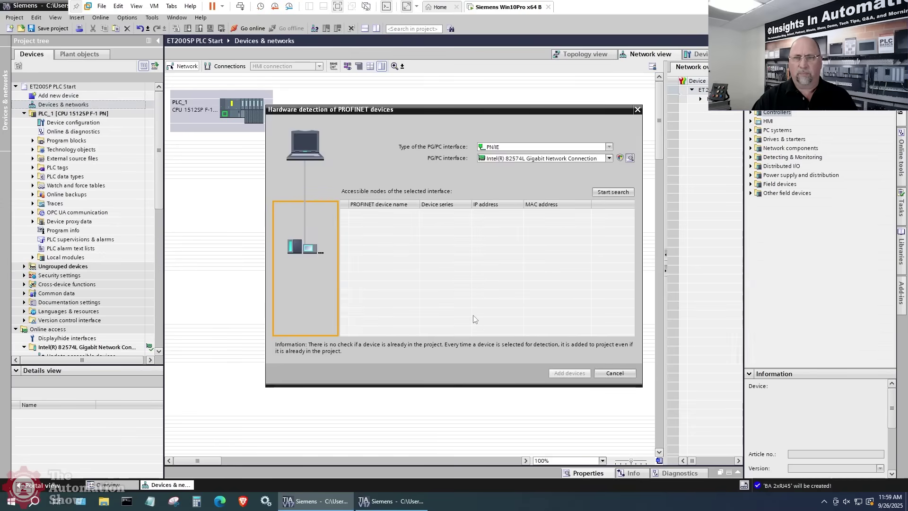
pyautogui.click(609, 193)
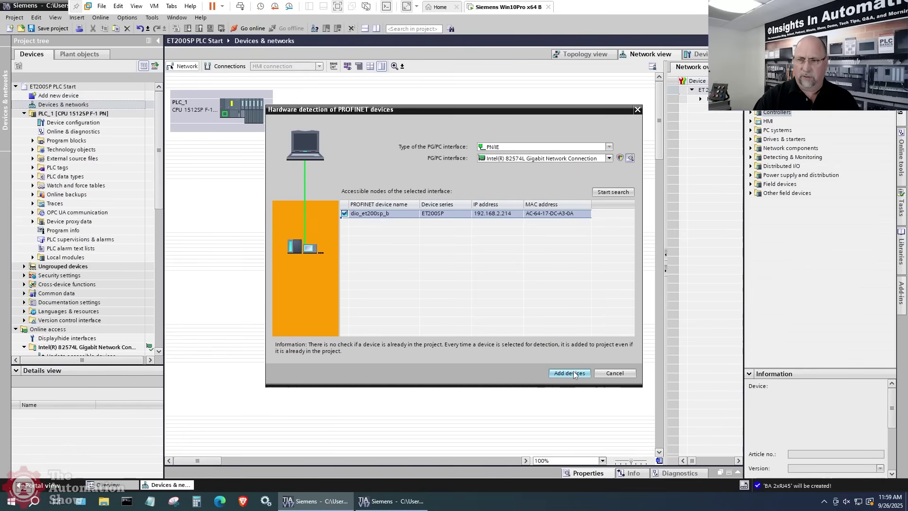
pyautogui.click(573, 374)
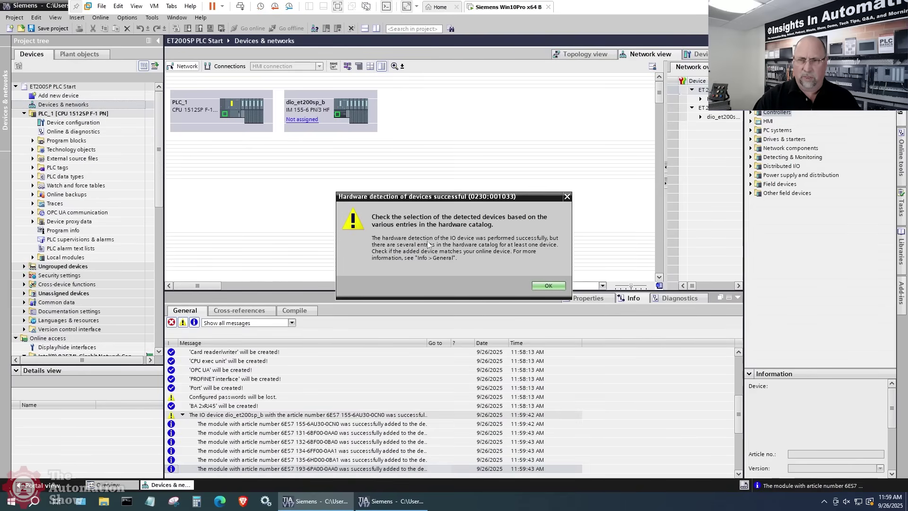
# - Open dio_et200sp_b's rack and check its BA 2xRJ45 port Ethernet addresses
pyautogui.click(549, 285)
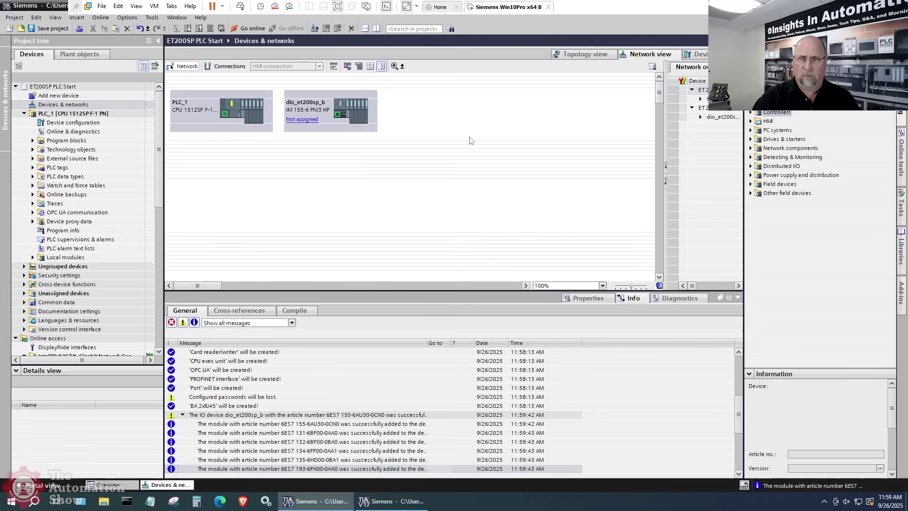
pyautogui.doubleClick(361, 109)
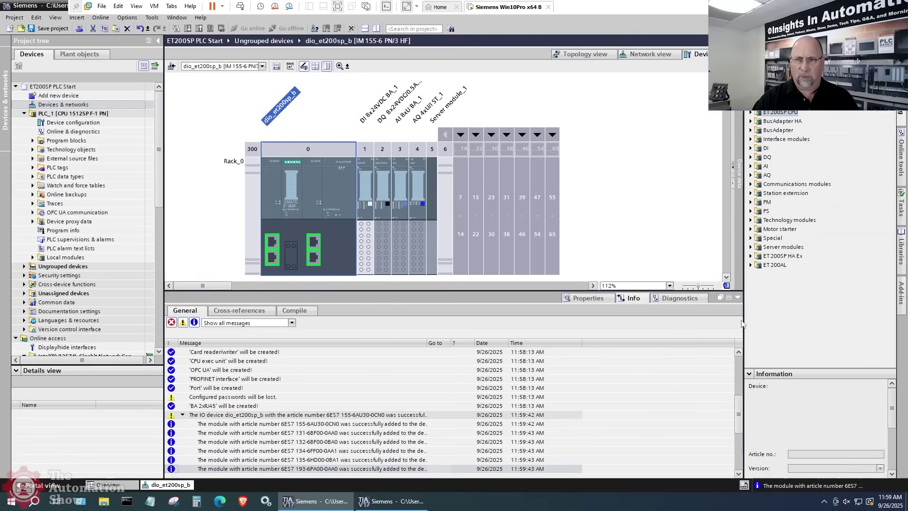
pyautogui.click(736, 299)
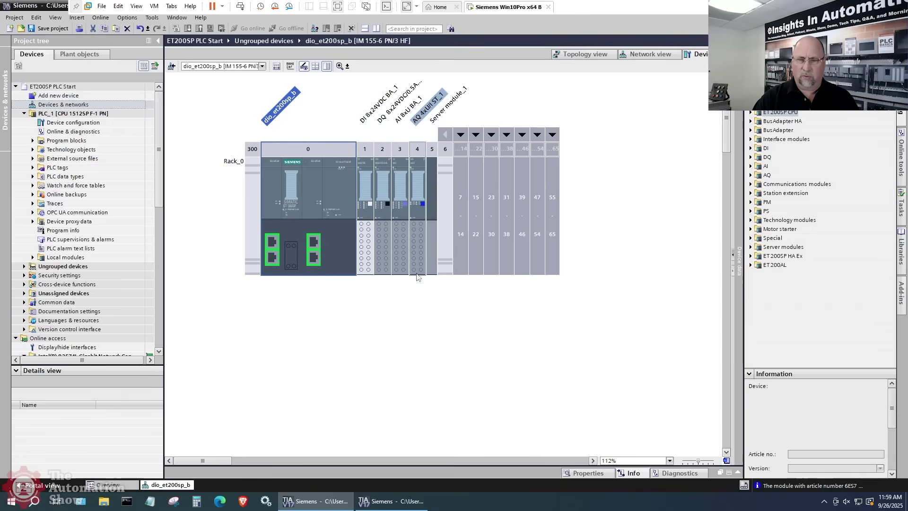
pyautogui.doubleClick(274, 248)
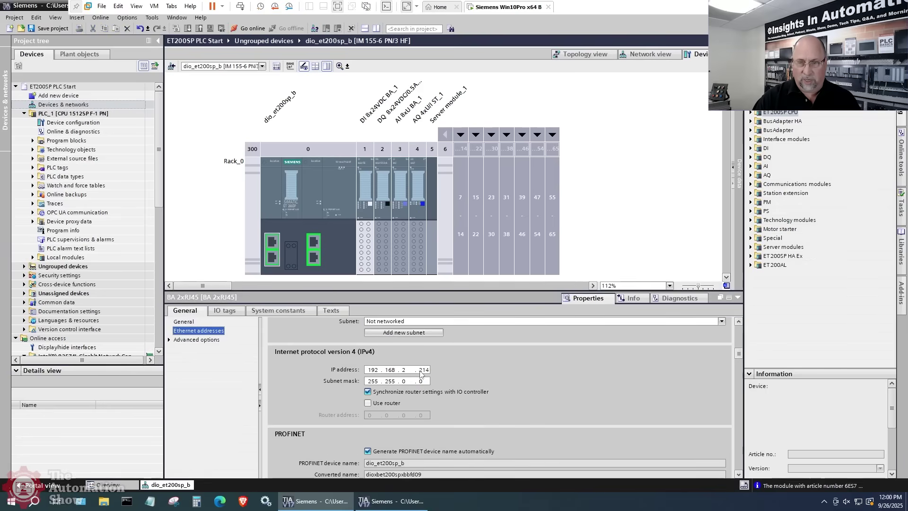
pyautogui.scroll(-1, 489, 377)
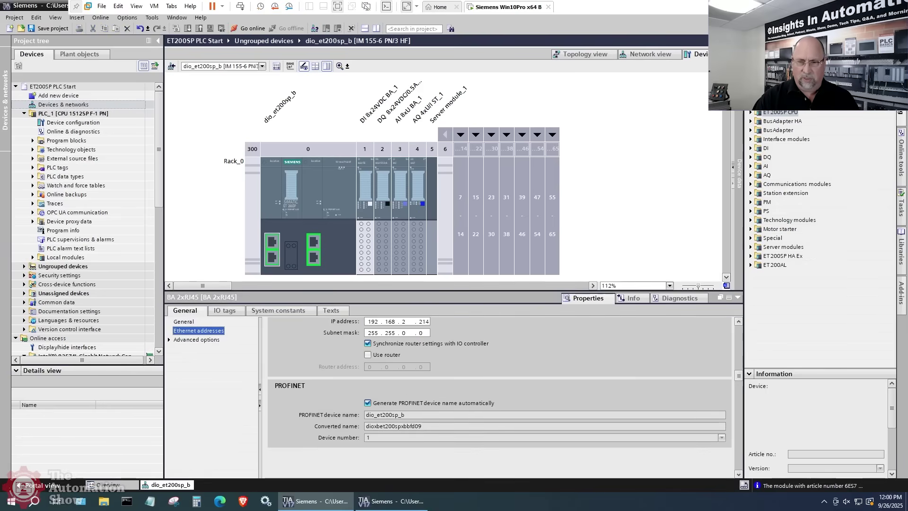
pyautogui.scroll(2, 489, 390)
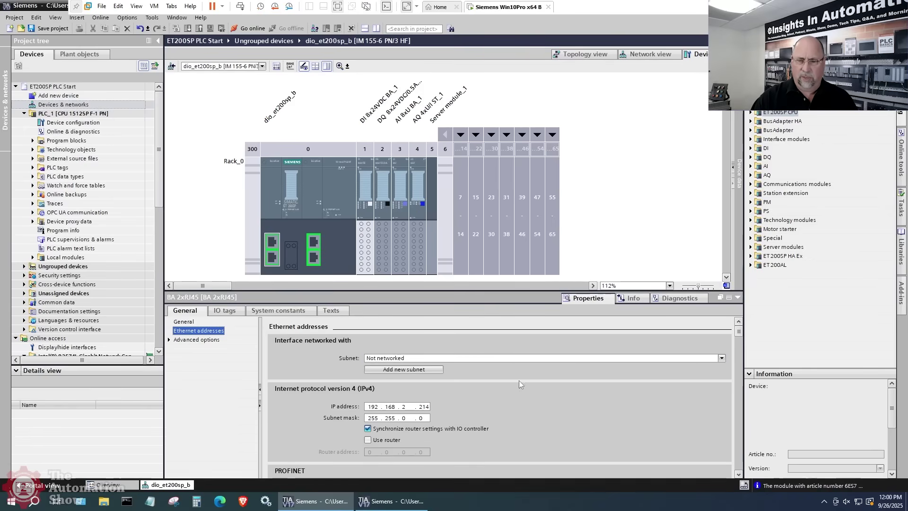
pyautogui.click(737, 296)
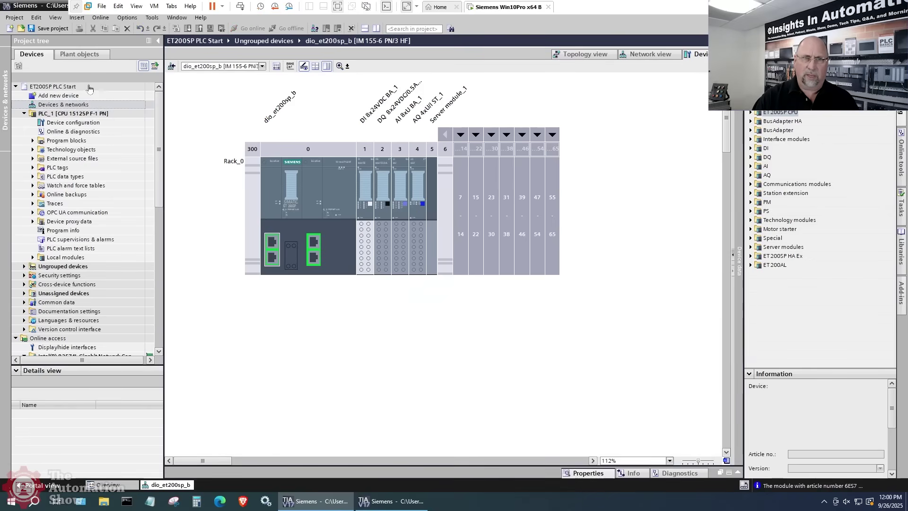
# - Network PLC_1's PROFINET port to dio_et200sp_b, then return to PLC_1's device view
pyautogui.doubleClick(70, 103)
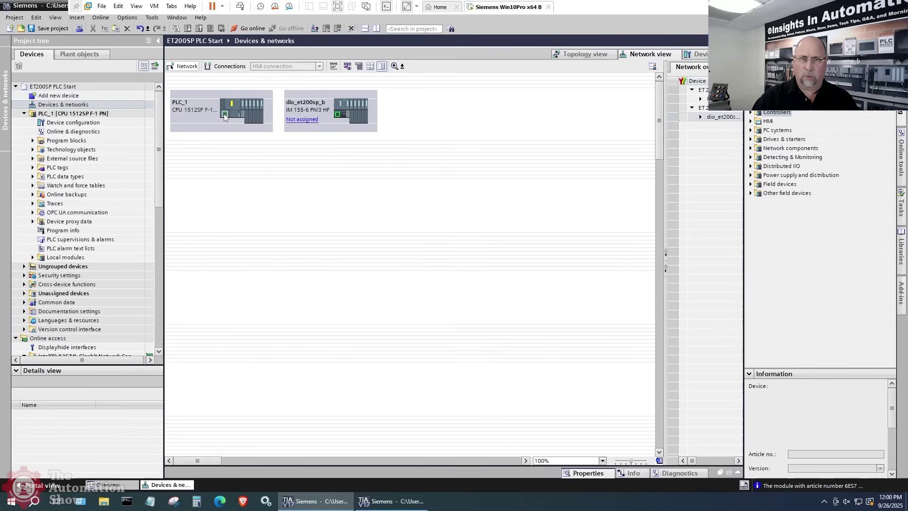
pyautogui.moveTo(246, 187); pyautogui.dragTo(338, 118)
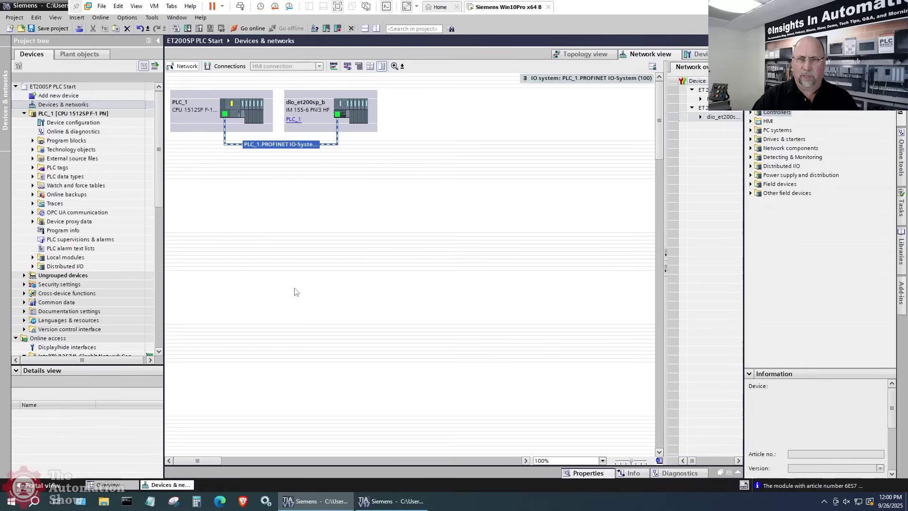
pyautogui.doubleClick(241, 107)
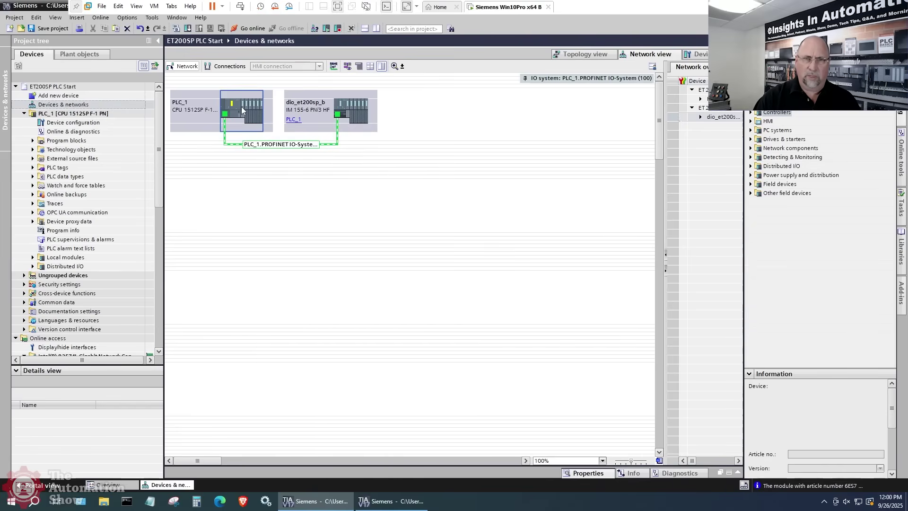
pyautogui.doubleClick(385, 194)
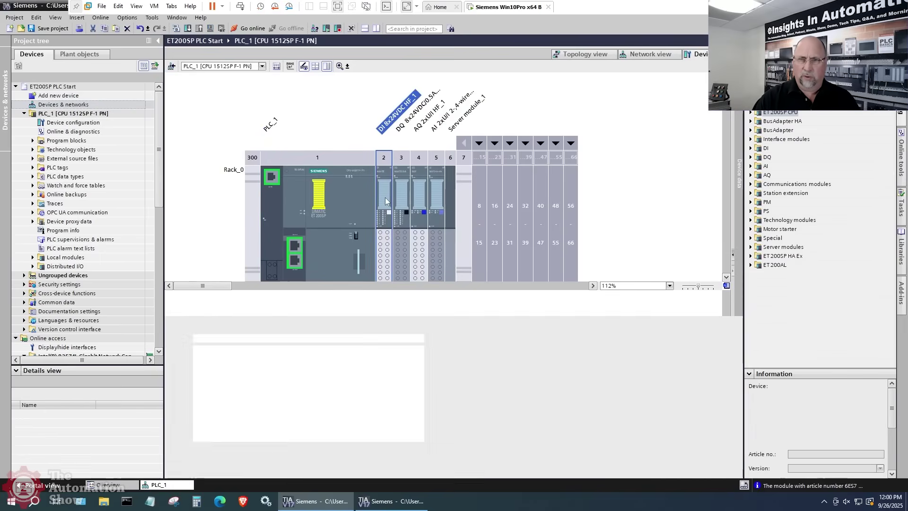
# - Check PLC_1's DI addresses %I0.0–%I0.7 and DQ addresses %Q0.0–%Q0.7
pyautogui.click(225, 311)
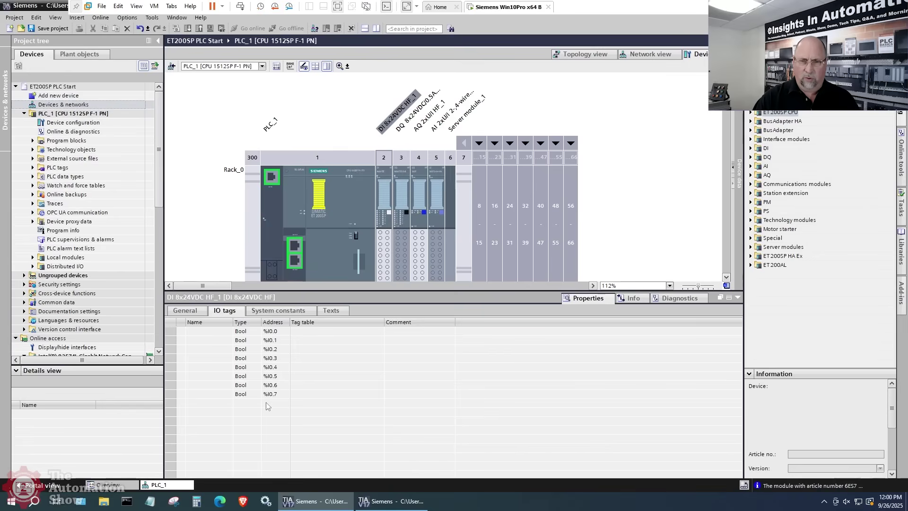
pyautogui.click(404, 191)
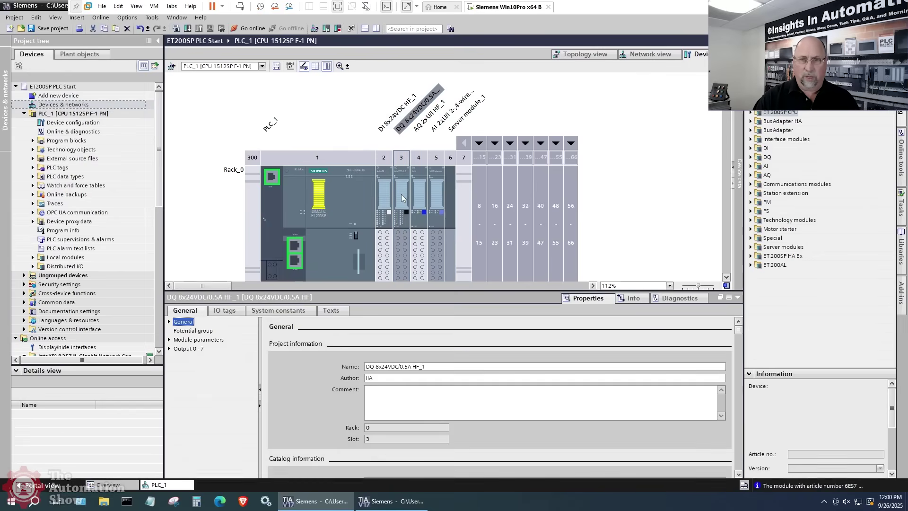
pyautogui.click(226, 311)
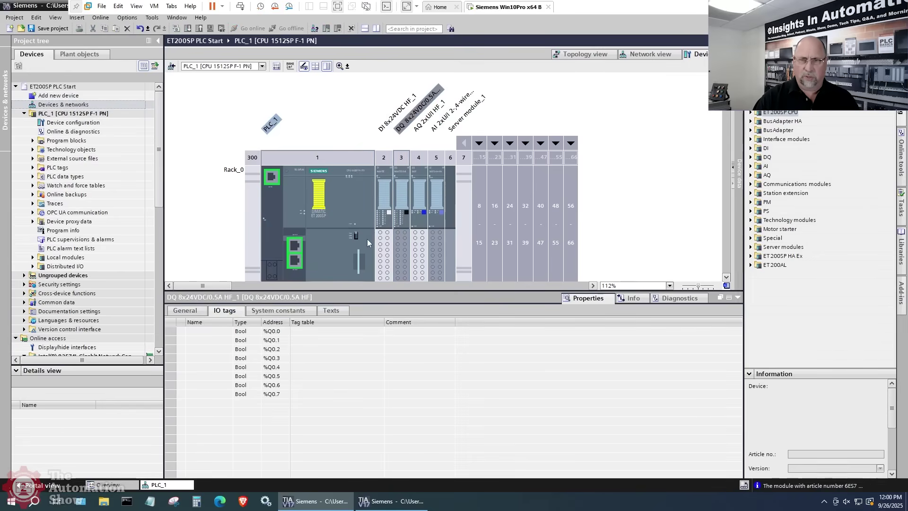
# - Open dio_et200sp_b under Distributed I/O and check its DI %I5.0–%I5.7 and DQ %Q5.0–%Q5.7 addresses
pyautogui.click(32, 266)
pyautogui.click(83, 276)
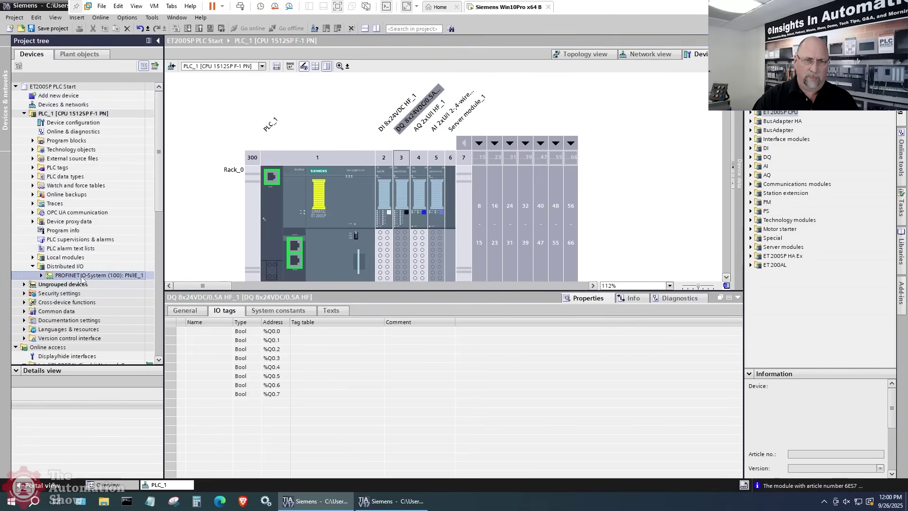
pyautogui.doubleClick(81, 276)
pyautogui.click(73, 284)
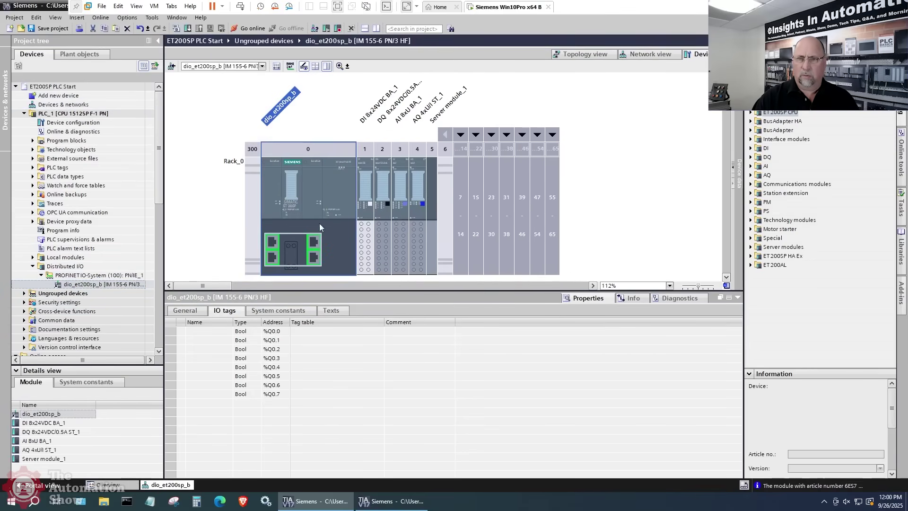
pyautogui.click(365, 192)
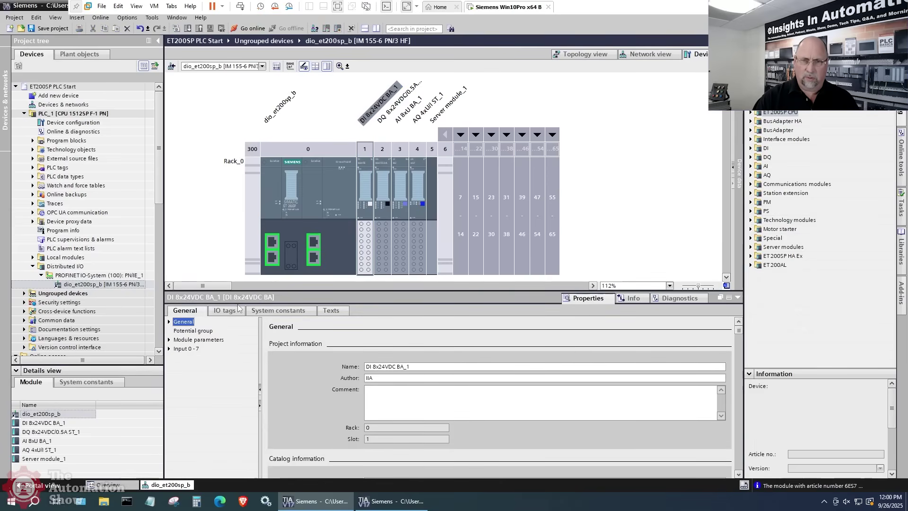
pyautogui.click(225, 310)
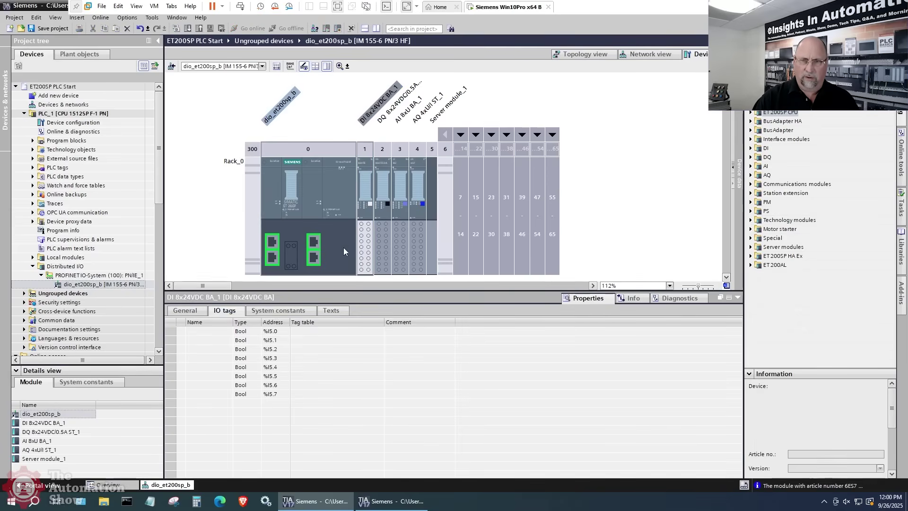
pyautogui.click(381, 184)
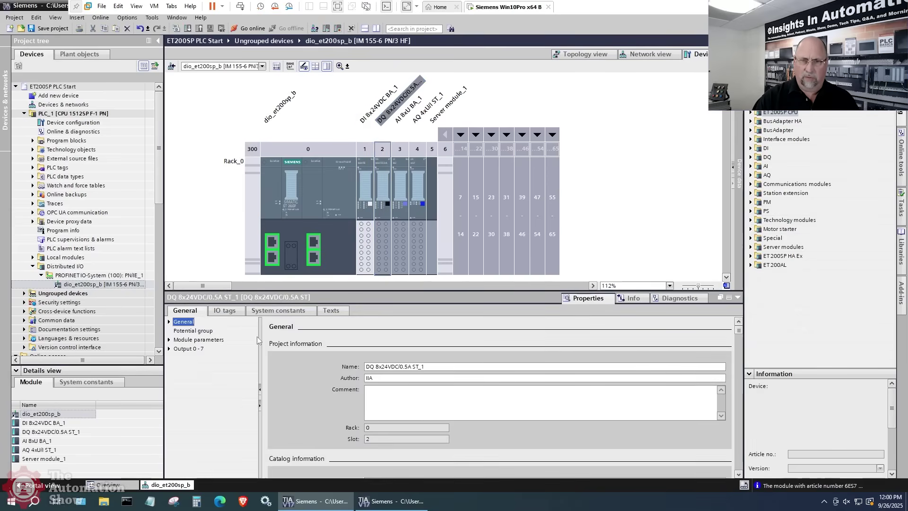
pyautogui.click(225, 310)
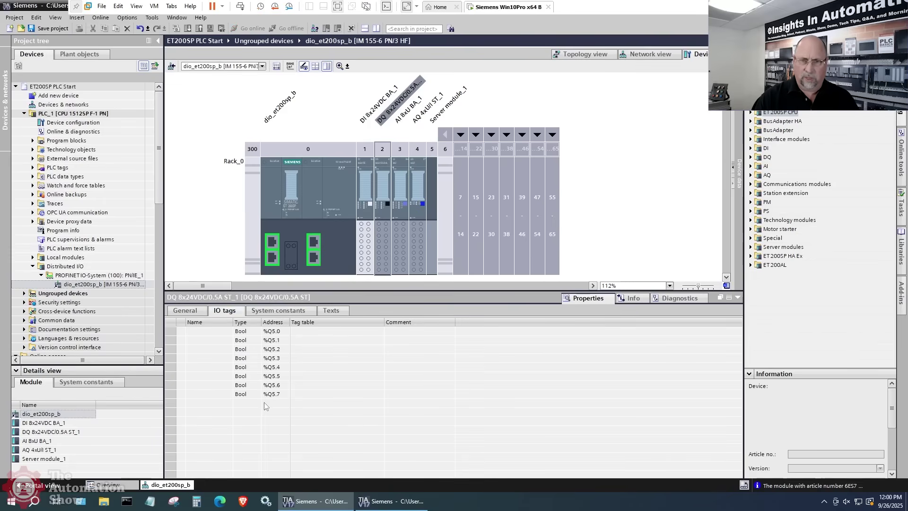
pyautogui.click(737, 298)
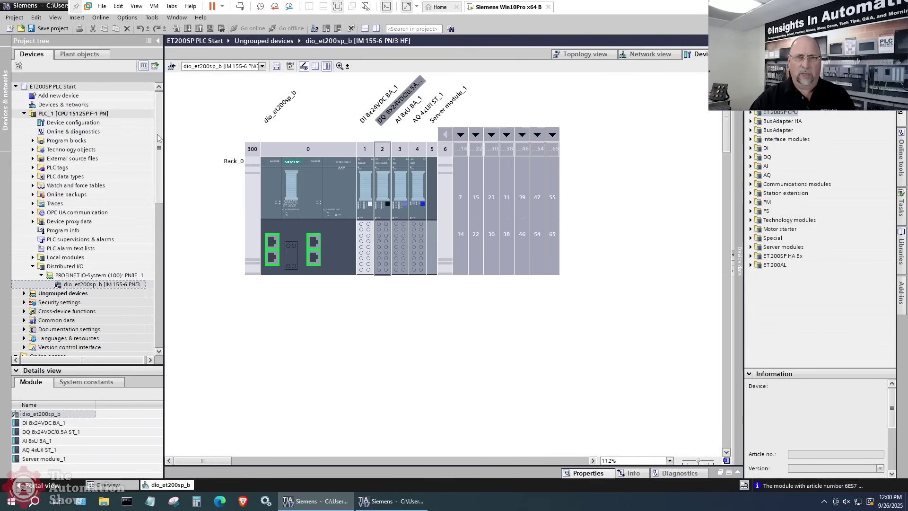
pyautogui.moveTo(161, 137); pyautogui.dragTo(183, 212)
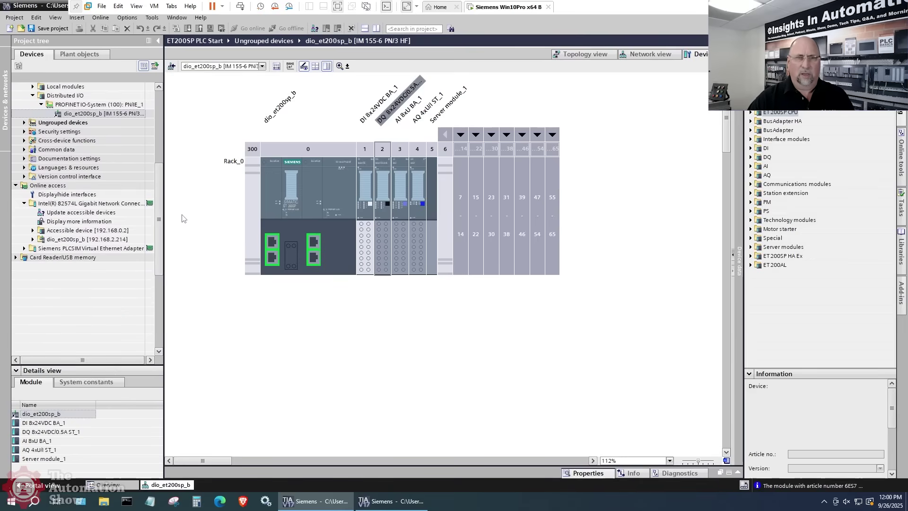
# - Open online diagnostics of the accessible CPU at 192.168.0.2 and view Format memory card and Reset to factory settings
pyautogui.click(32, 230)
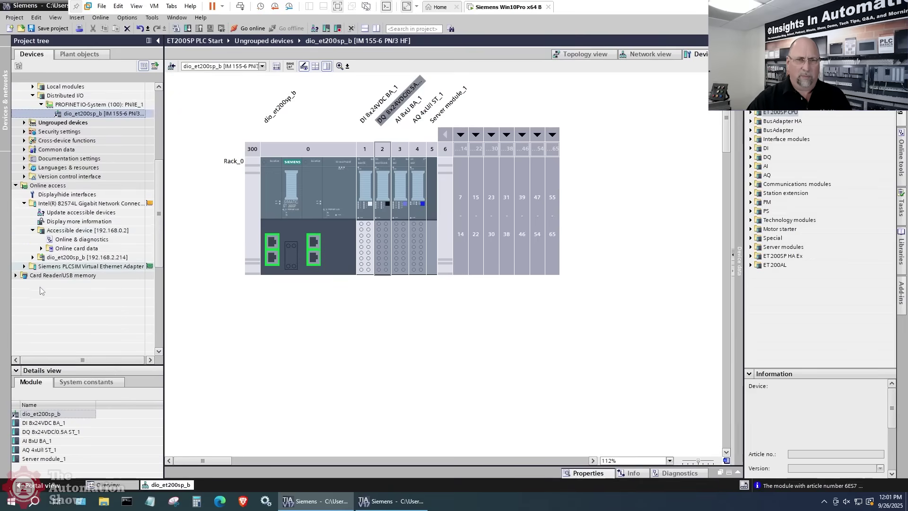
pyautogui.click(78, 240)
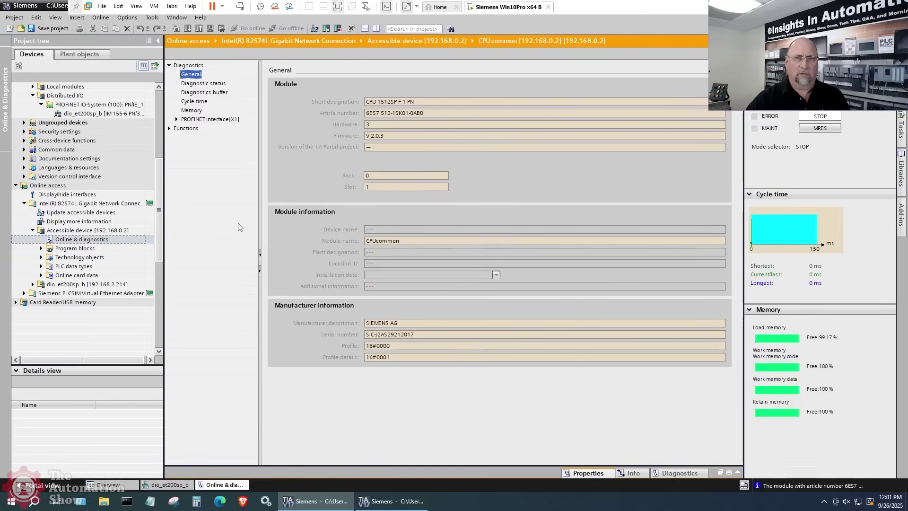
pyautogui.click(169, 128)
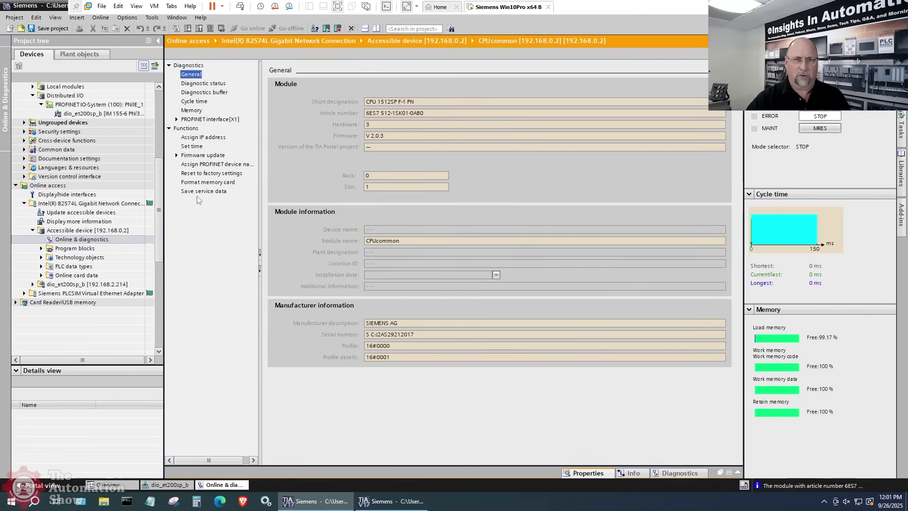
pyautogui.click(212, 184)
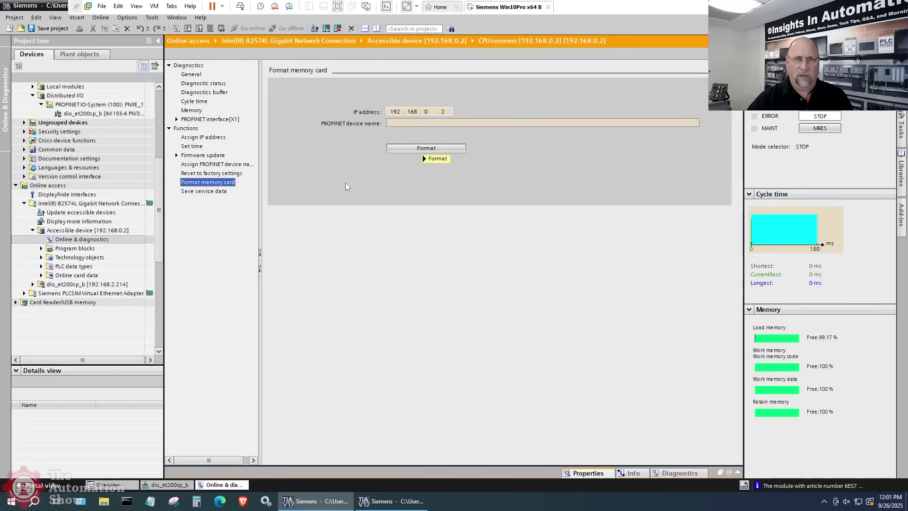
pyautogui.click(236, 173)
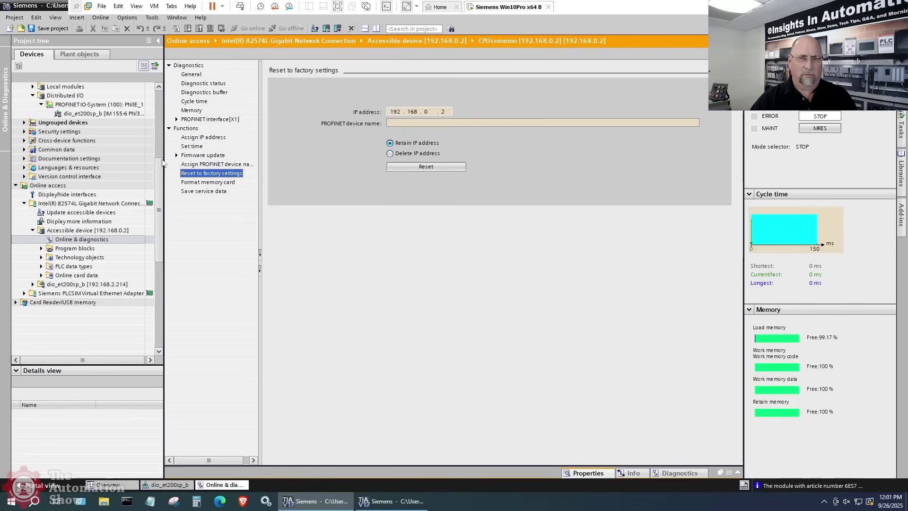
# - Return to PLC_1's Devices & networks overview
pyautogui.scroll(6, 162, 173)
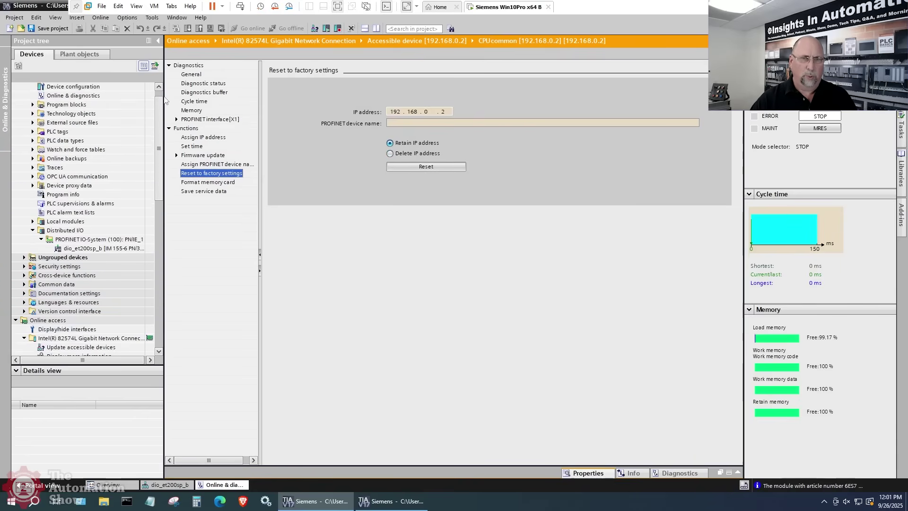
pyautogui.click(55, 113)
pyautogui.doubleClick(54, 105)
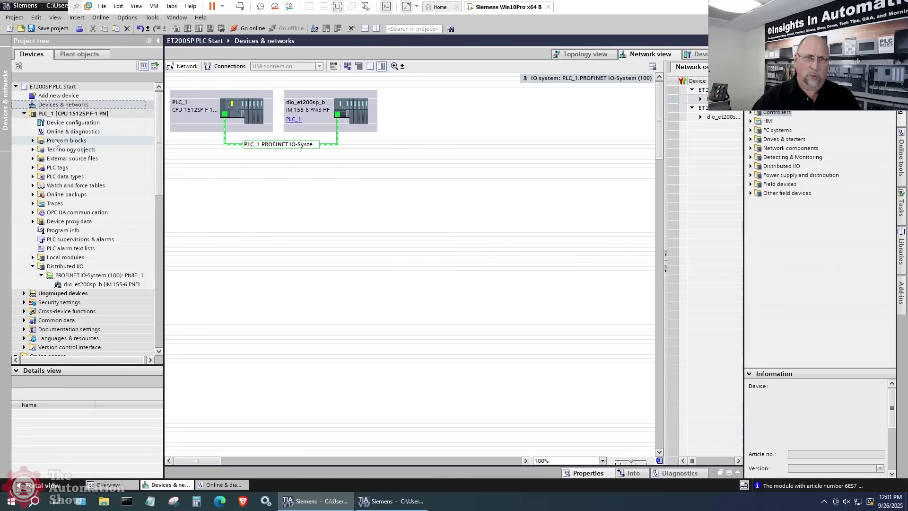
# - Open Main [OB1] and the Default tag table in the PLC Start project
pyautogui.click(33, 145)
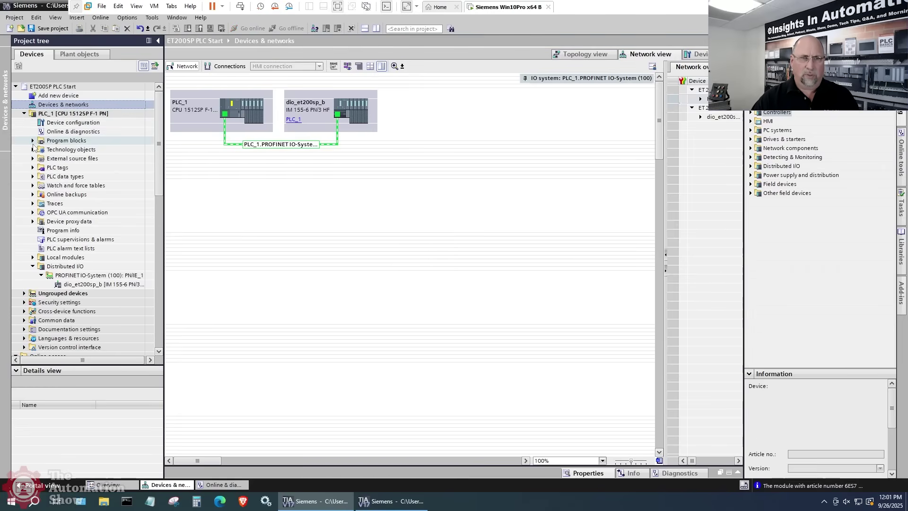
pyautogui.click(32, 142)
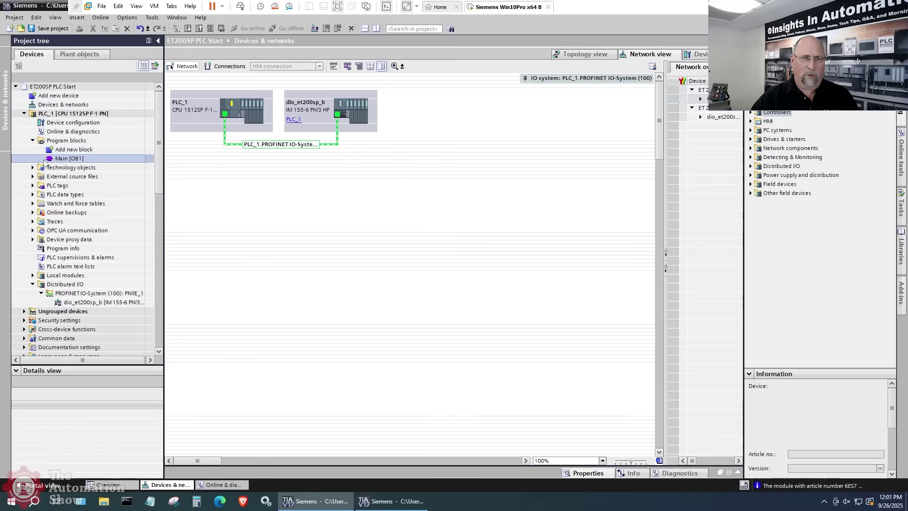
pyautogui.doubleClick(66, 159)
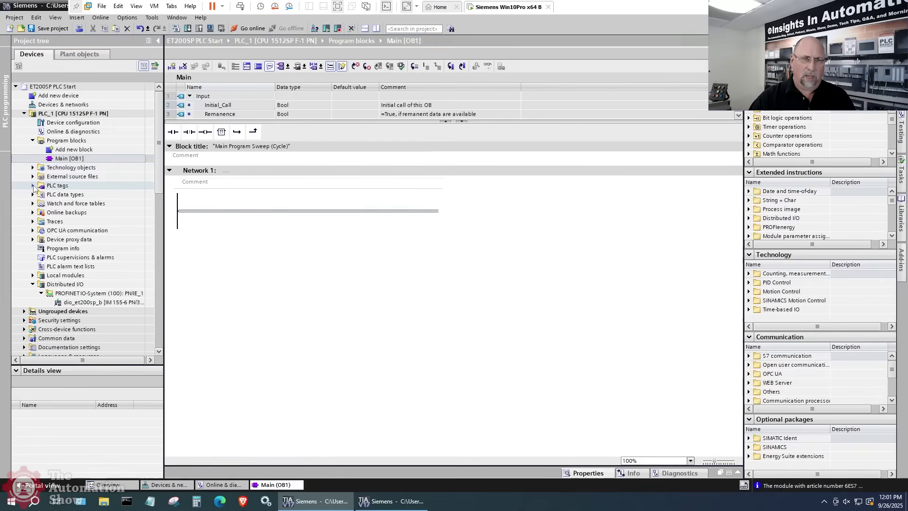
pyautogui.click(33, 185)
pyautogui.doubleClick(71, 212)
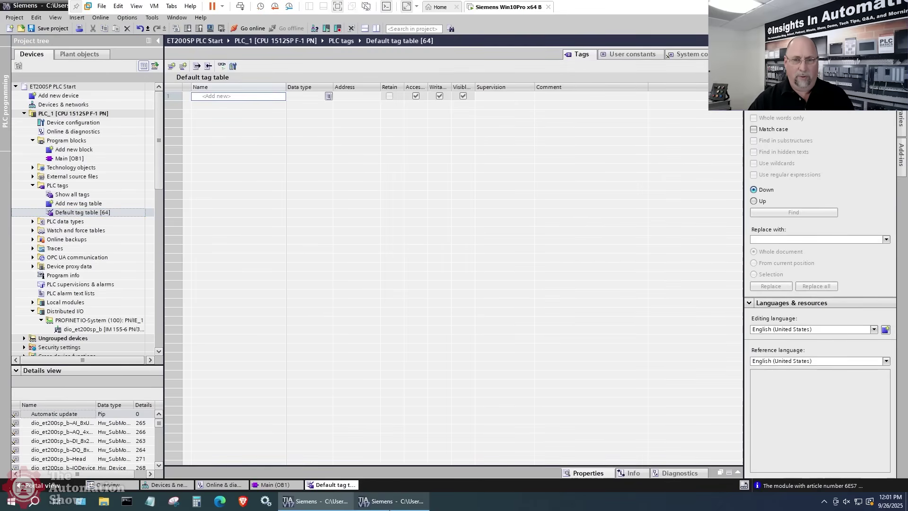
# - Copy the 32 tags from PLC_RnD and paste them into the Default tag table
pyautogui.click(390, 500)
pyautogui.rightClick(180, 107)
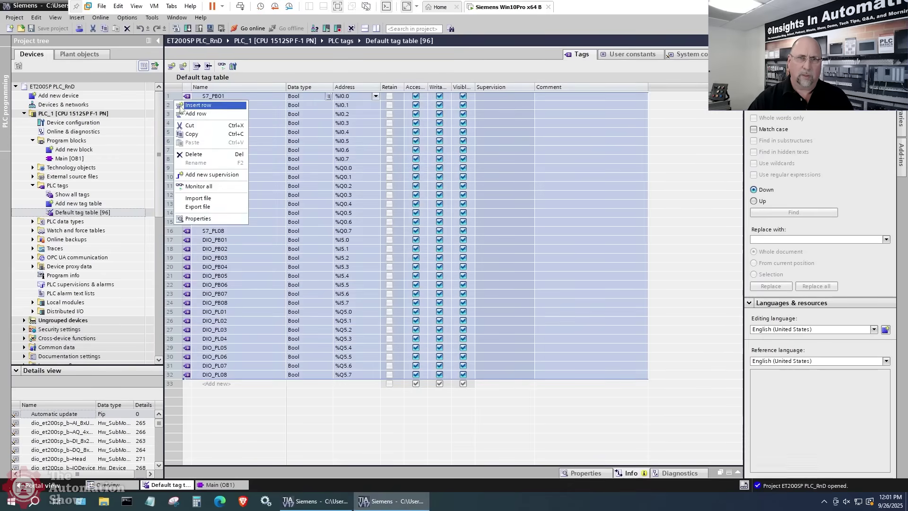
pyautogui.click(192, 133)
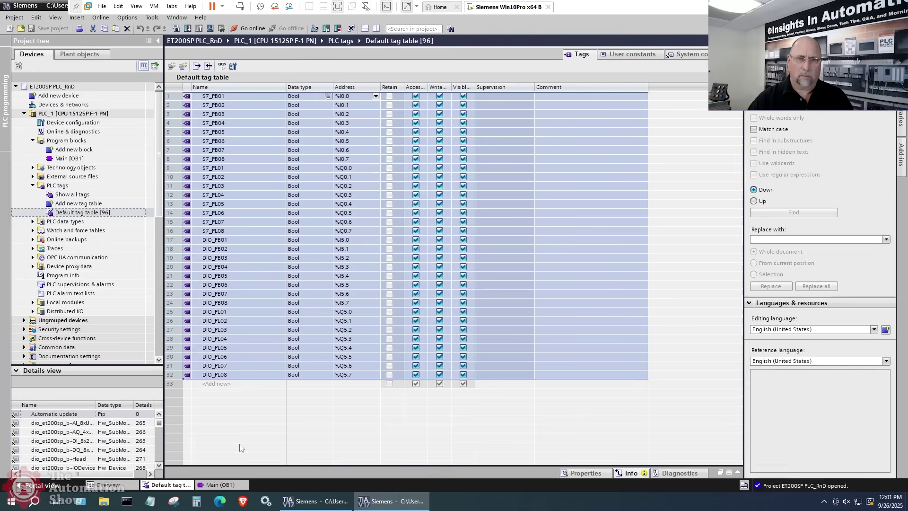
pyautogui.click(315, 502)
pyautogui.rightClick(174, 97)
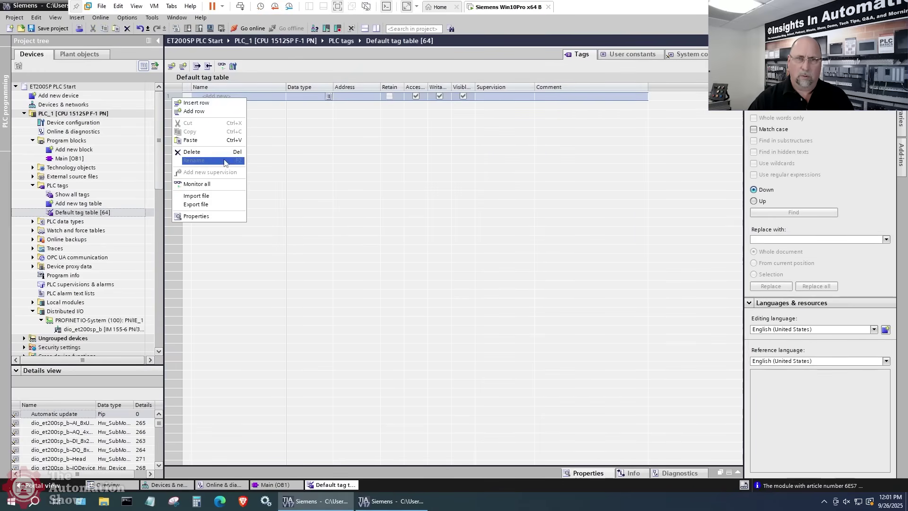
pyautogui.click(195, 140)
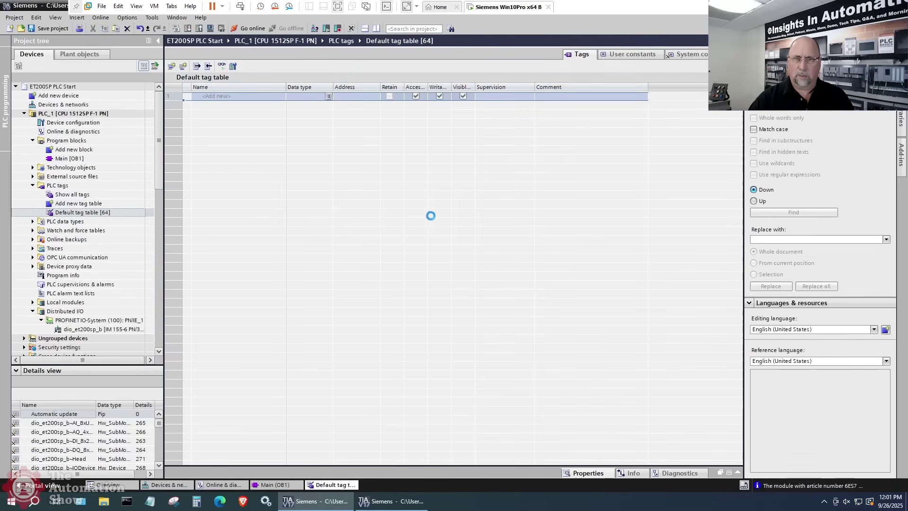
# - Copy the ladder networks from PLC_RnD's Main [OB1] and paste them into PLC Start's Main [OB1]
pyautogui.click(61, 158)
pyautogui.doubleClick(62, 158)
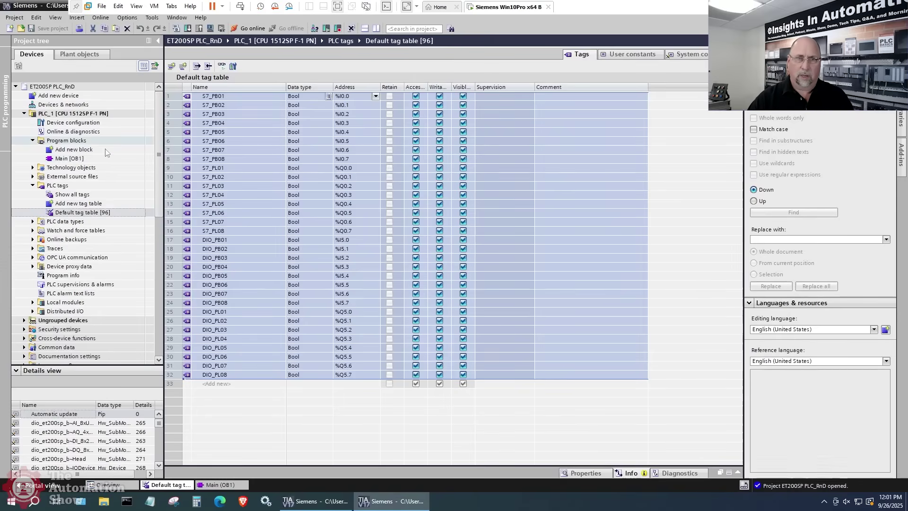
pyautogui.doubleClick(69, 158)
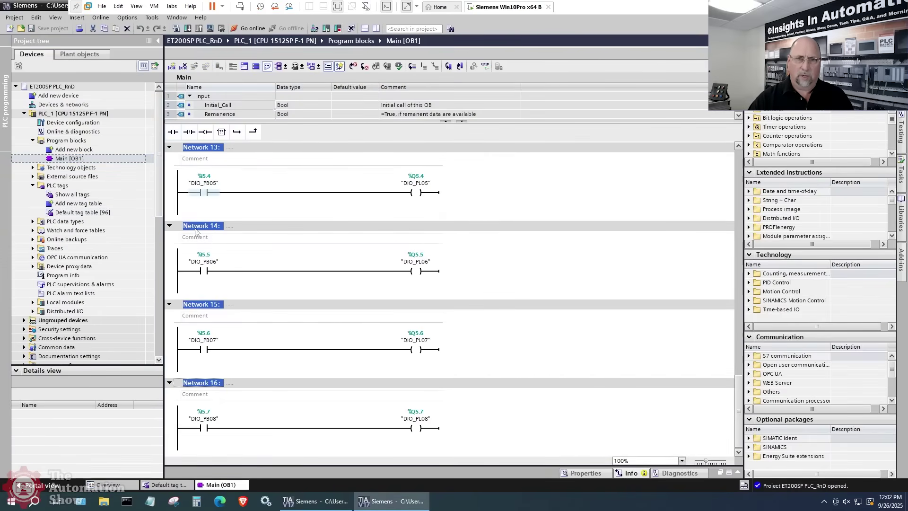
pyautogui.rightClick(205, 386)
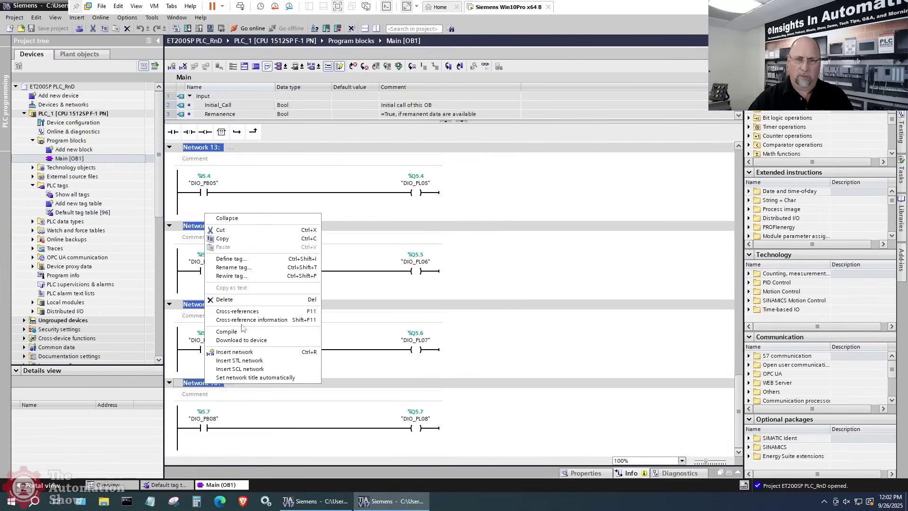
pyautogui.click(227, 240)
pyautogui.click(316, 495)
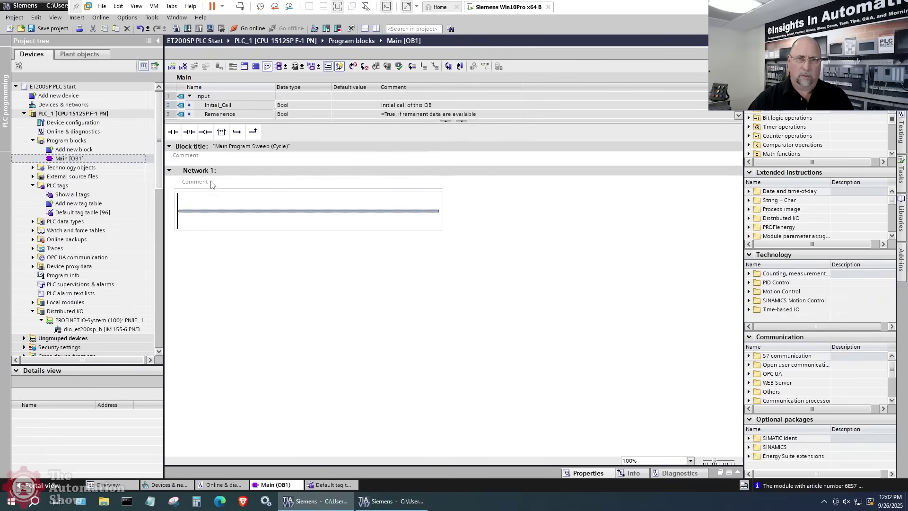
pyautogui.rightClick(197, 171)
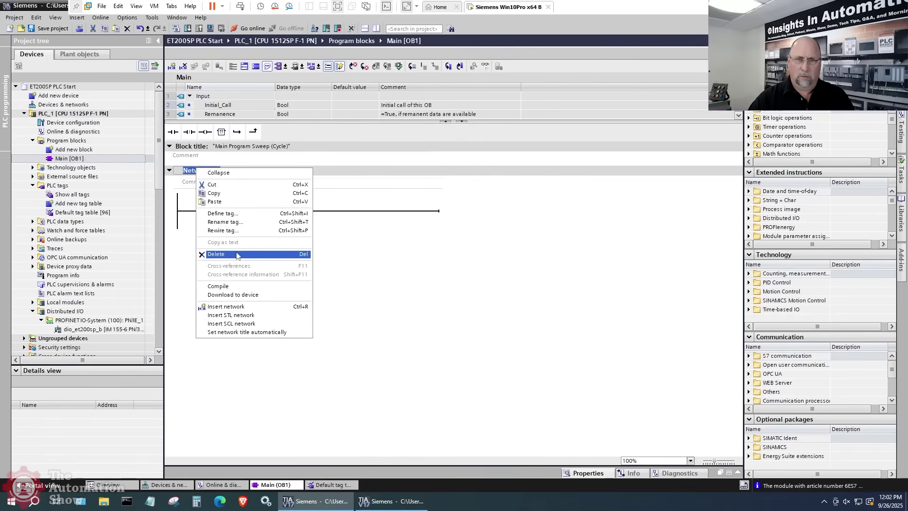
pyautogui.click(226, 202)
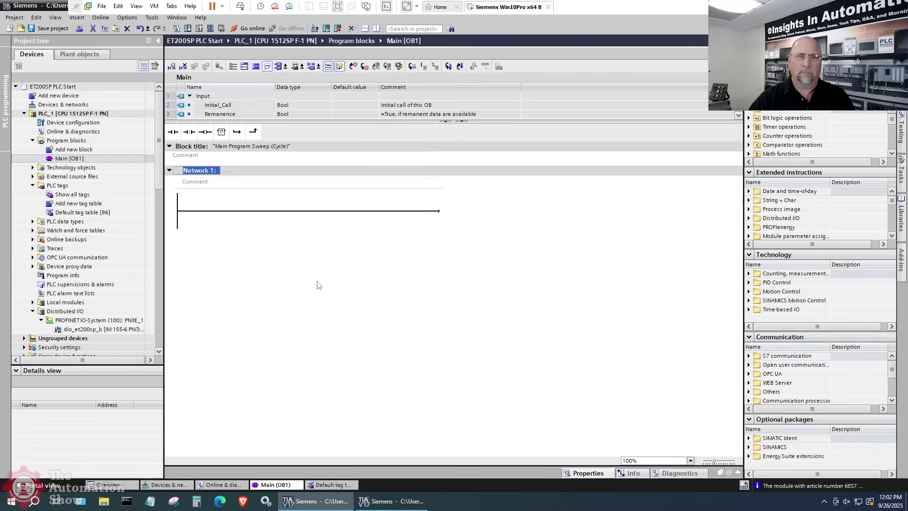
# - Compile PLC_1 and fix the empty-password error by choosing Full access incl. fail-safe (no protection)
pyautogui.click(84, 115)
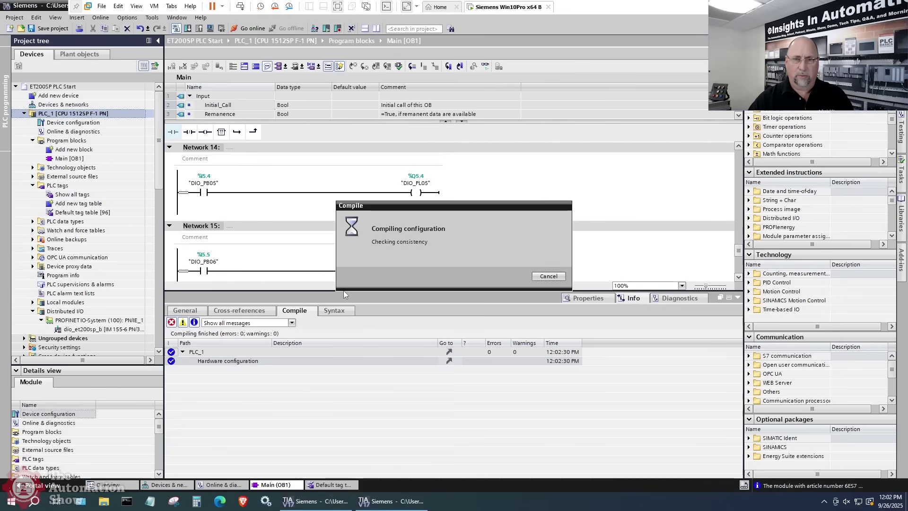
pyautogui.click(303, 406)
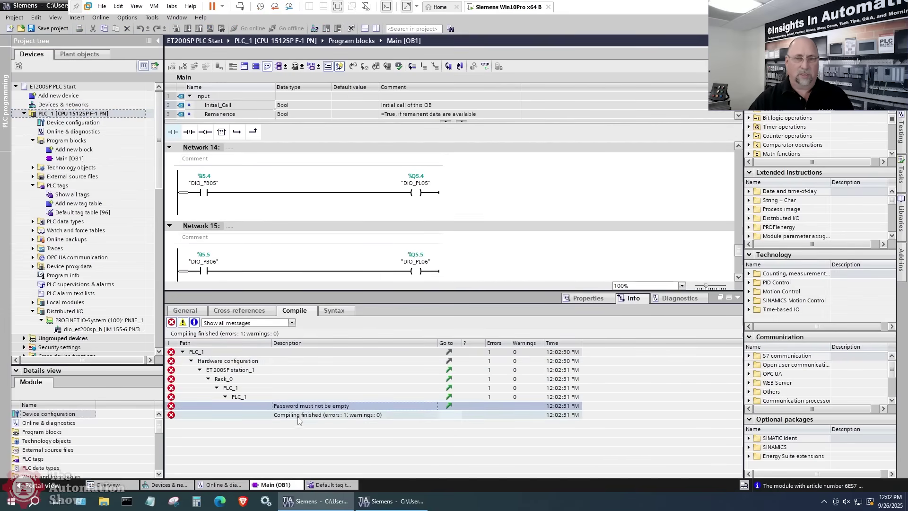
pyautogui.doubleClick(323, 408)
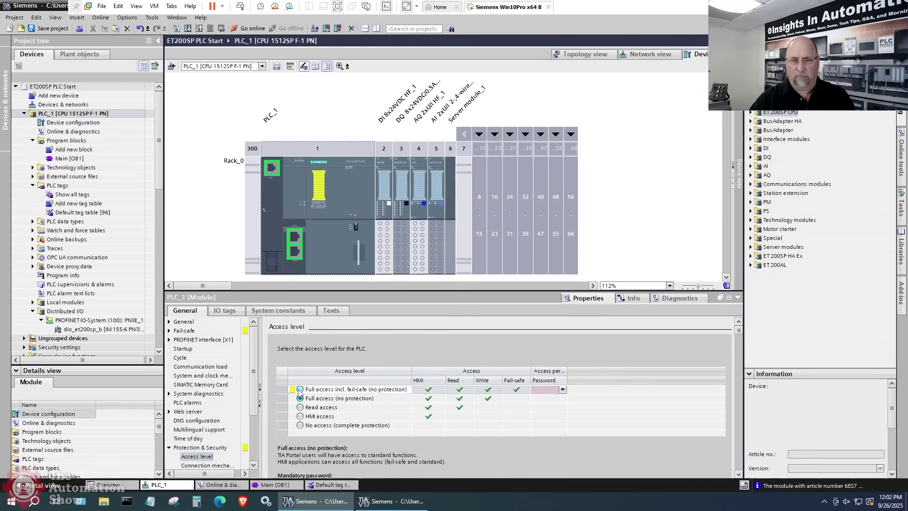
pyautogui.click(300, 389)
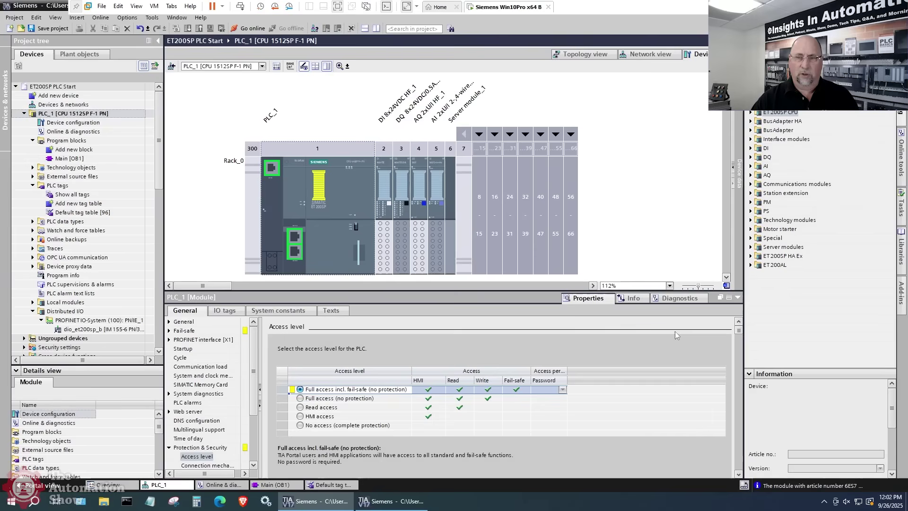
pyautogui.click(738, 298)
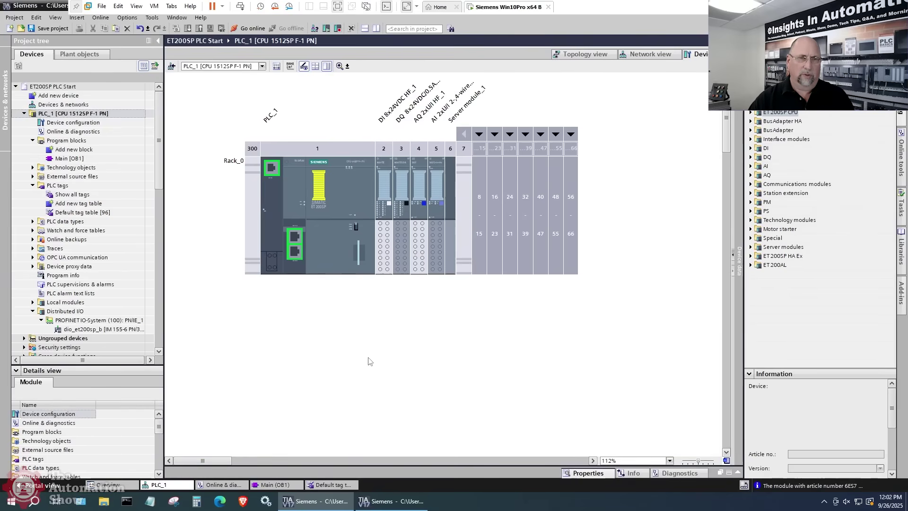
# - Download PLC_1 via Extended download over a Direct connection at slot '1 X1', confirming the load
pyautogui.click(70, 114)
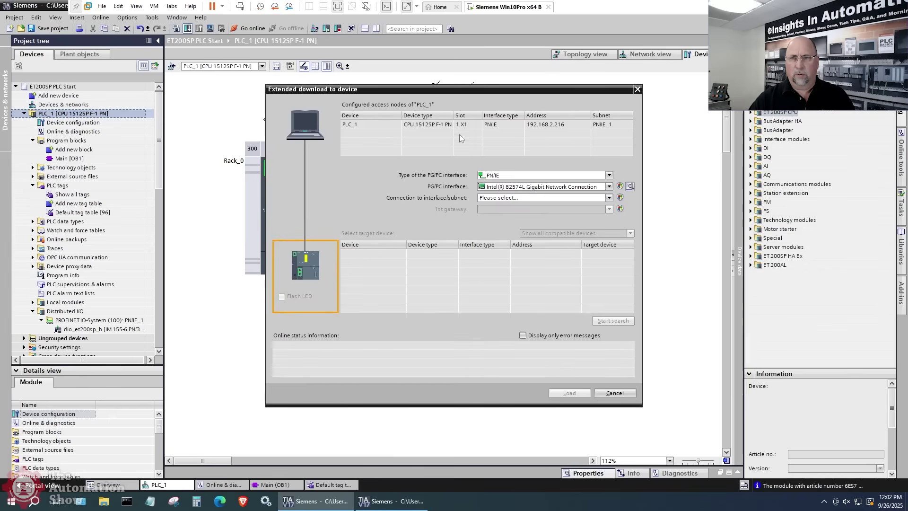
pyautogui.click(530, 198)
pyautogui.click(539, 204)
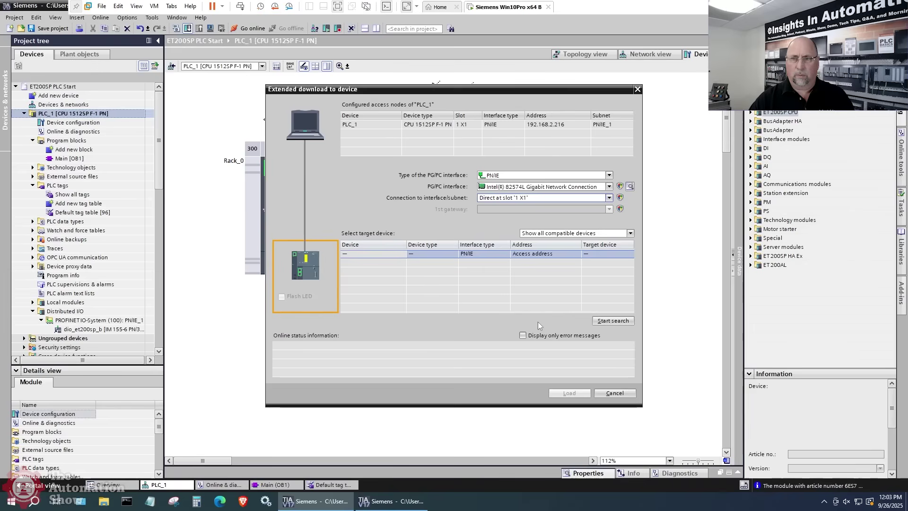
pyautogui.click(611, 321)
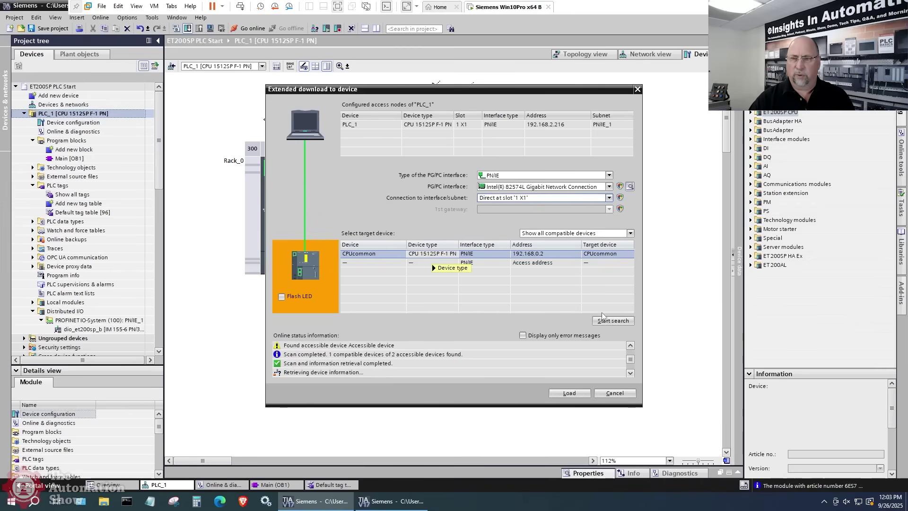
pyautogui.click(571, 393)
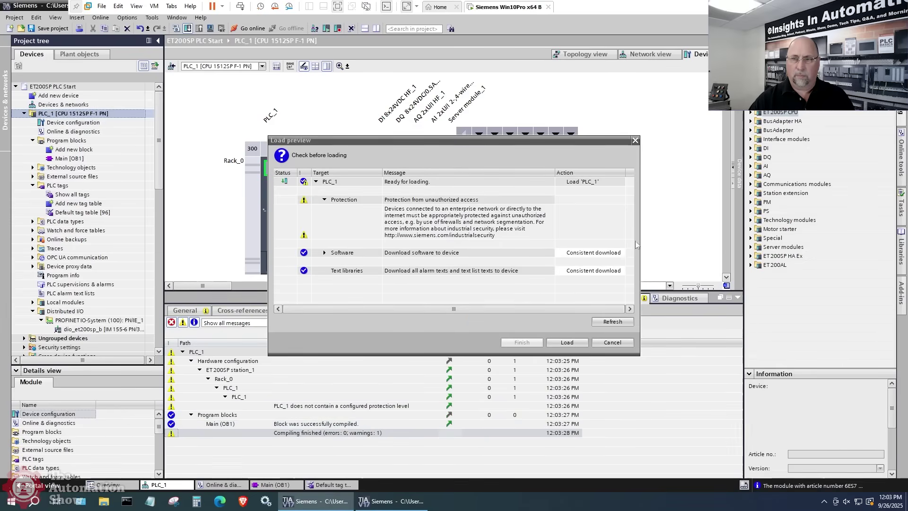
pyautogui.click(561, 343)
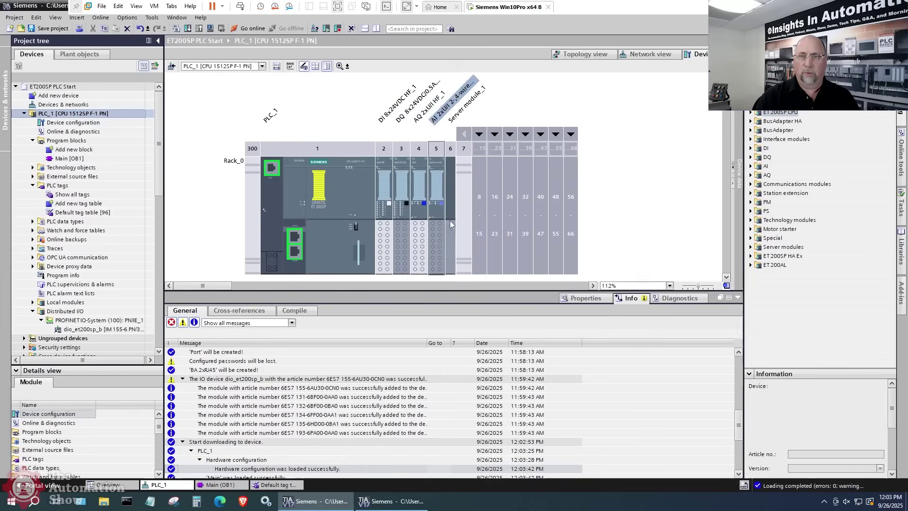
# - Go online with PLC_1, monitor Main [OB1] live, and request RUN from the CPU operator panel
pyautogui.click(251, 28)
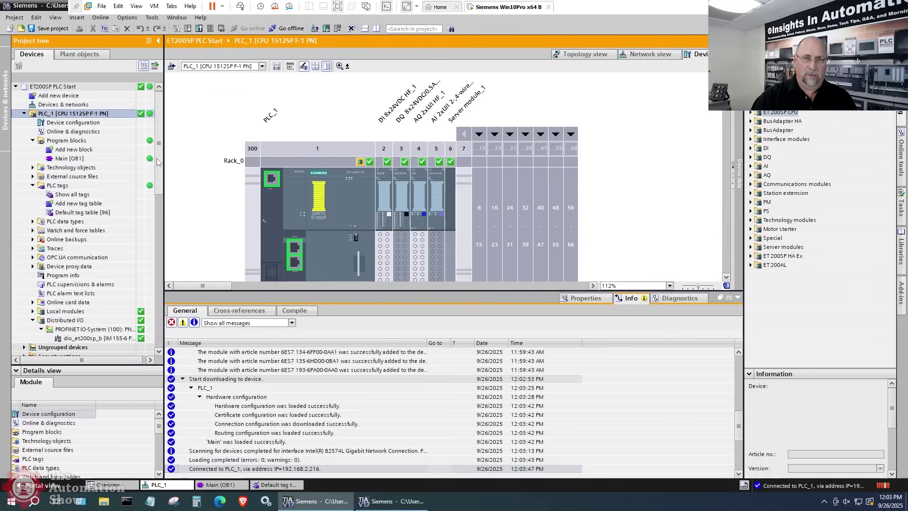
pyautogui.click(738, 297)
pyautogui.doubleClick(71, 159)
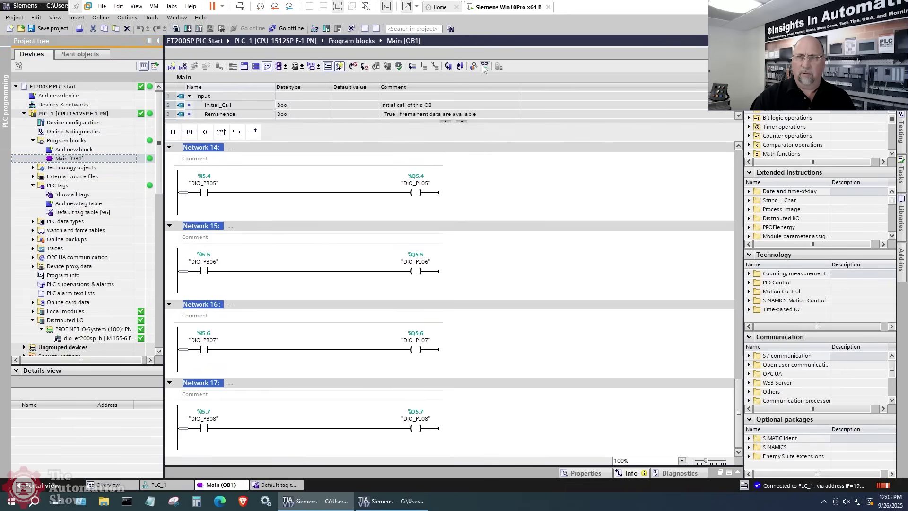
pyautogui.click(485, 66)
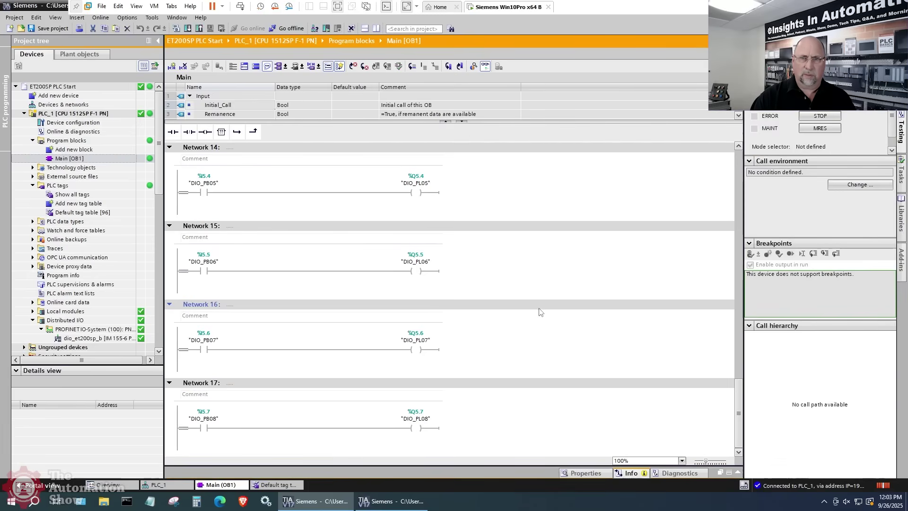
pyautogui.scroll(2, 630, 301)
pyautogui.scroll(15, 630, 301)
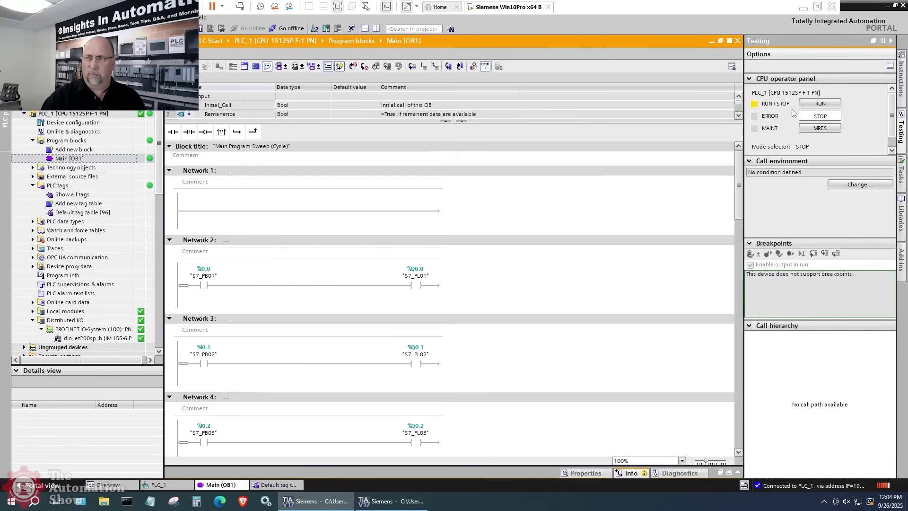
pyautogui.click(820, 104)
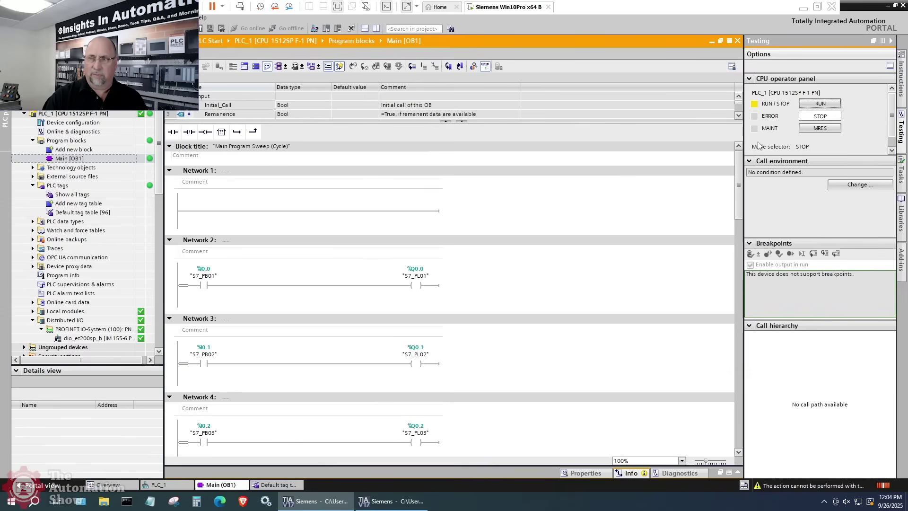